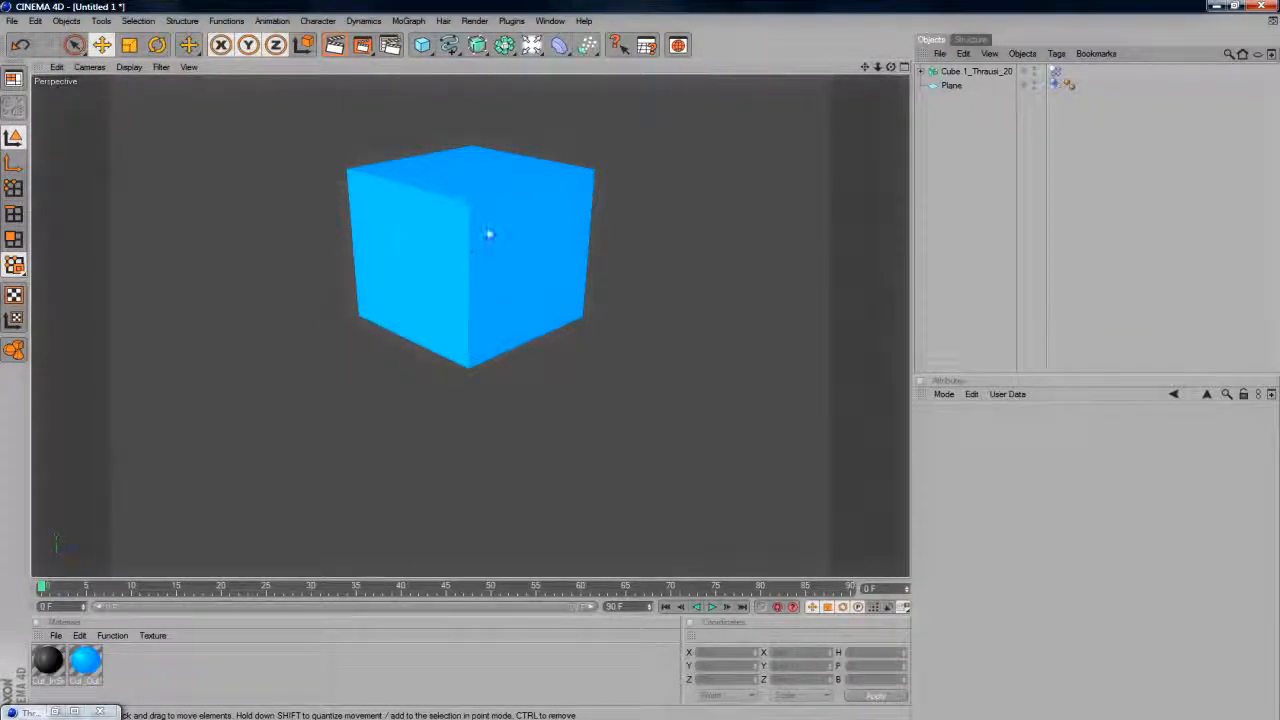
Step: Inspect the object settings of the fractured cube and the ground plane in the example scene
{"action": "left_click", "coordinate": [489, 231]}
{"action": "left_click", "coordinate": [950, 85]}
{"action": "left_click", "coordinate": [953, 73]}
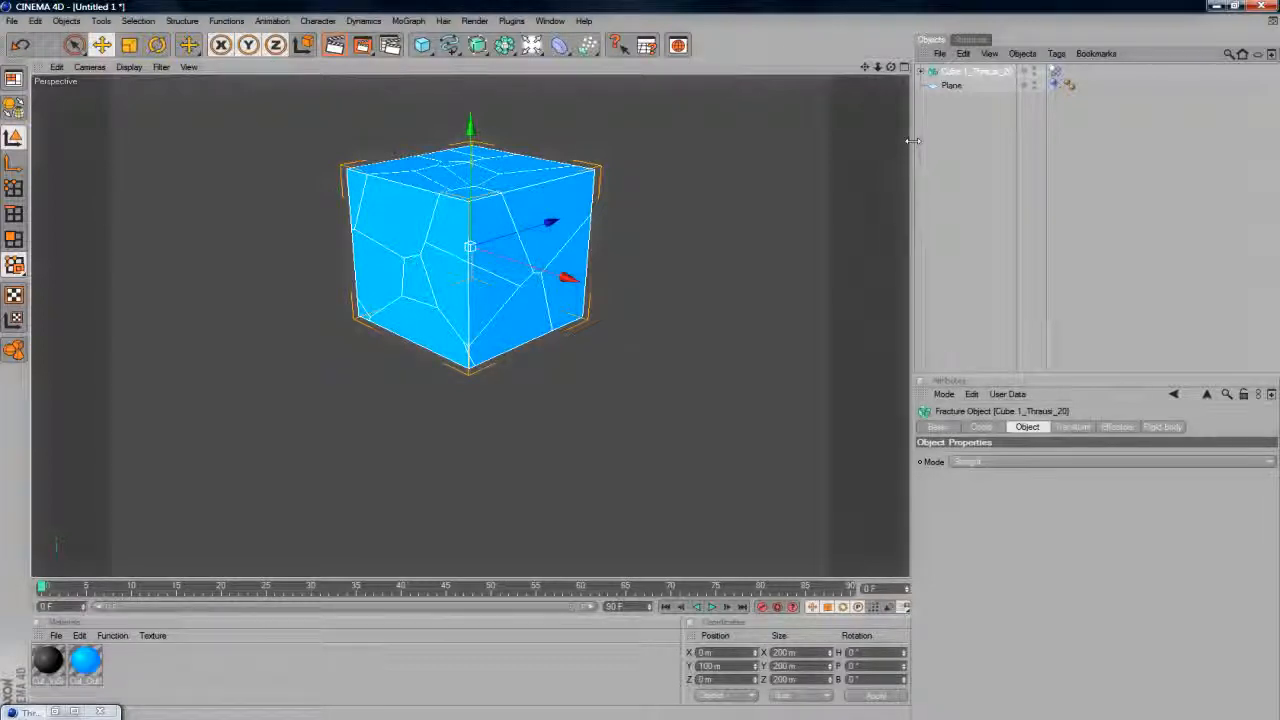
{"action": "left_click", "coordinate": [952, 86]}
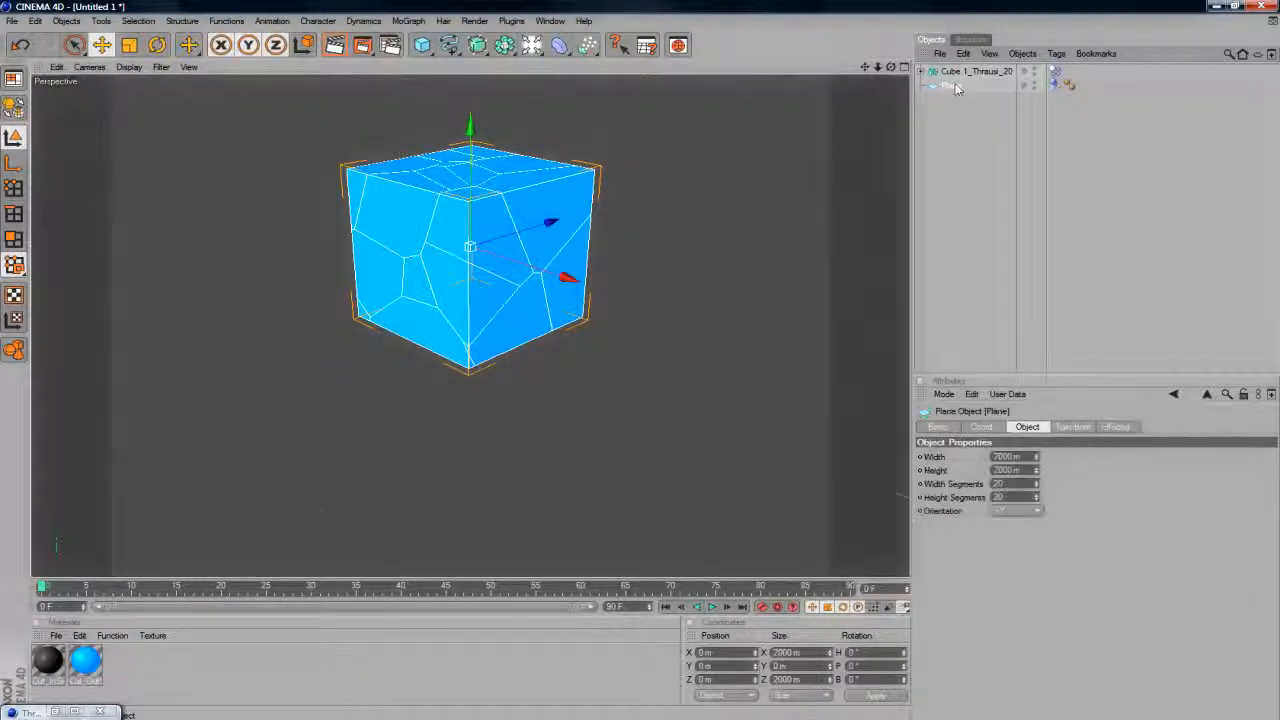
{"action": "left_click", "coordinate": [962, 72]}
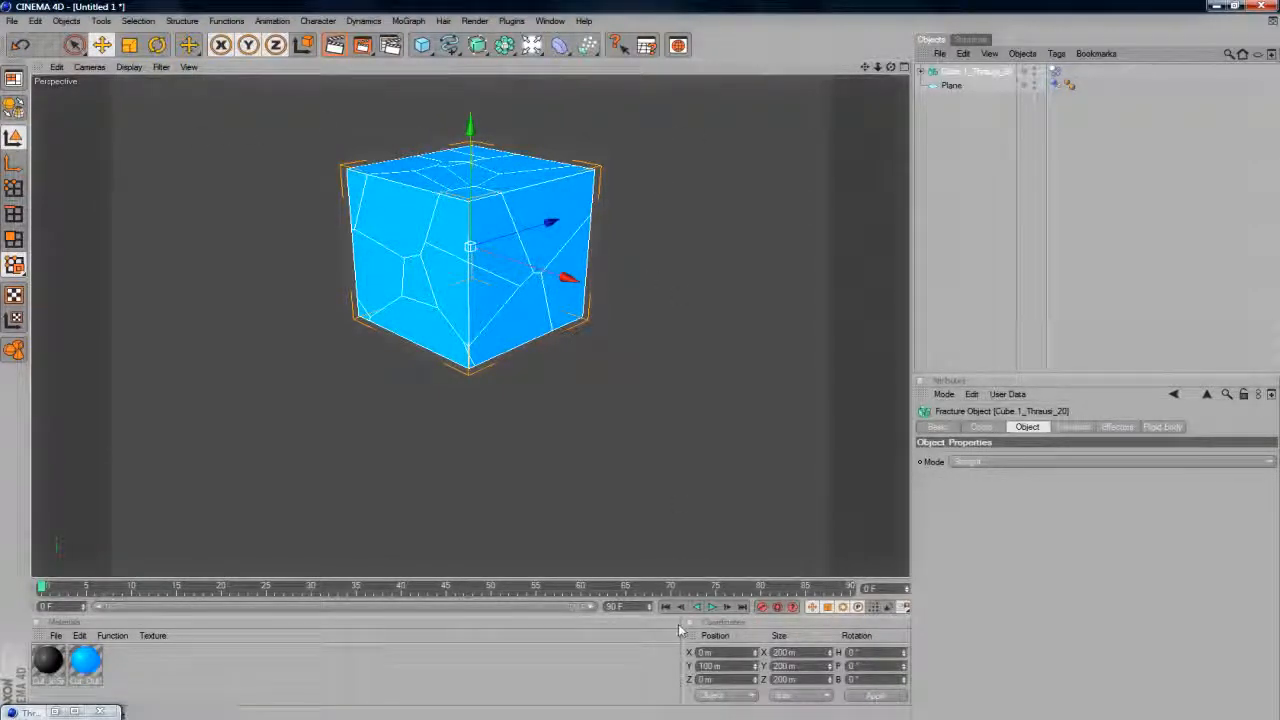
Step: Play the cube's shatter simulation several times, rewinding the timeline to frame 0 after each run
{"action": "left_click", "coordinate": [711, 607]}
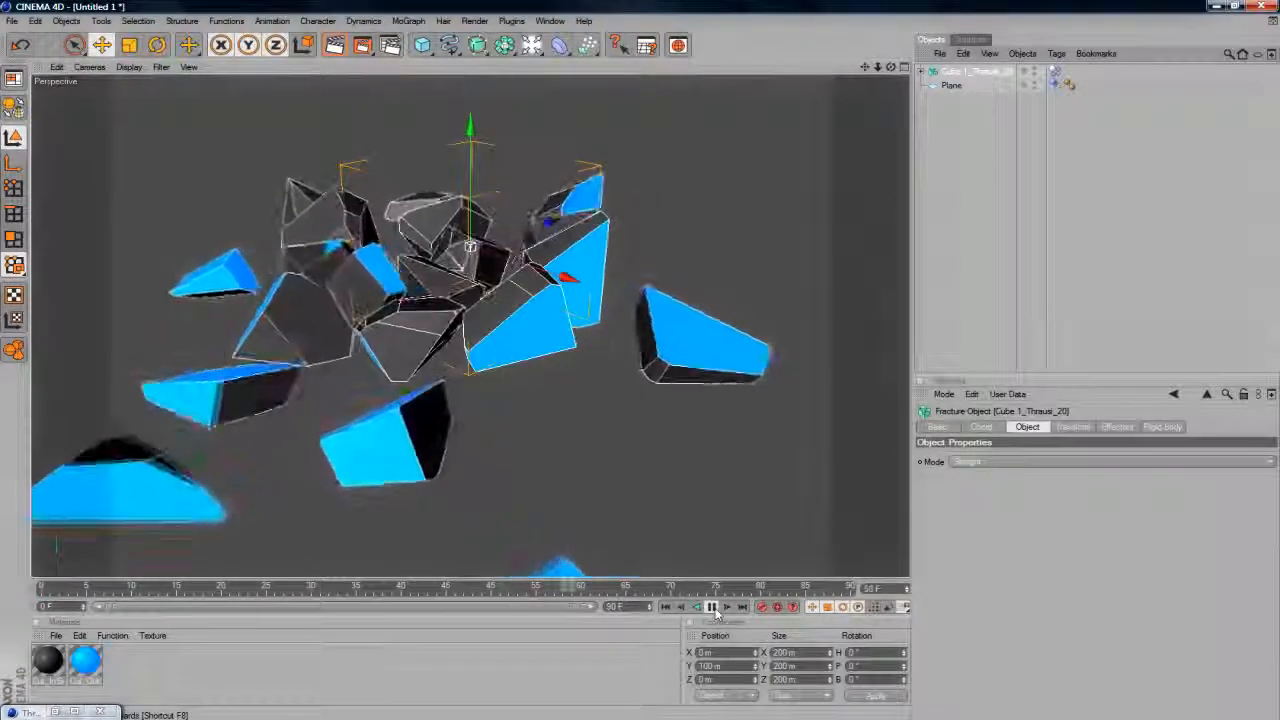
{"action": "left_click", "coordinate": [715, 611]}
{"action": "left_click_drag", "start_coordinate": [760, 591], "coordinate": [42, 538]}
{"action": "left_click", "coordinate": [711, 607]}
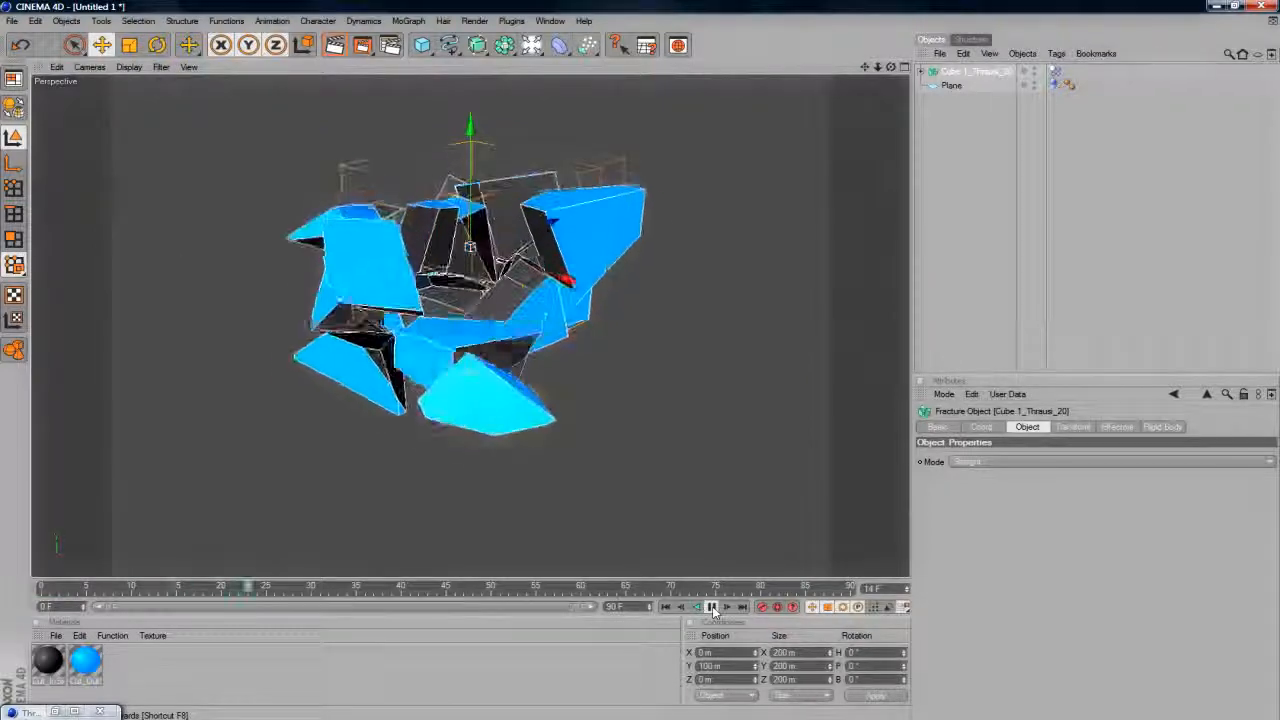
{"action": "left_click", "coordinate": [711, 607]}
{"action": "left_click_drag", "start_coordinate": [563, 591], "coordinate": [40, 588]}
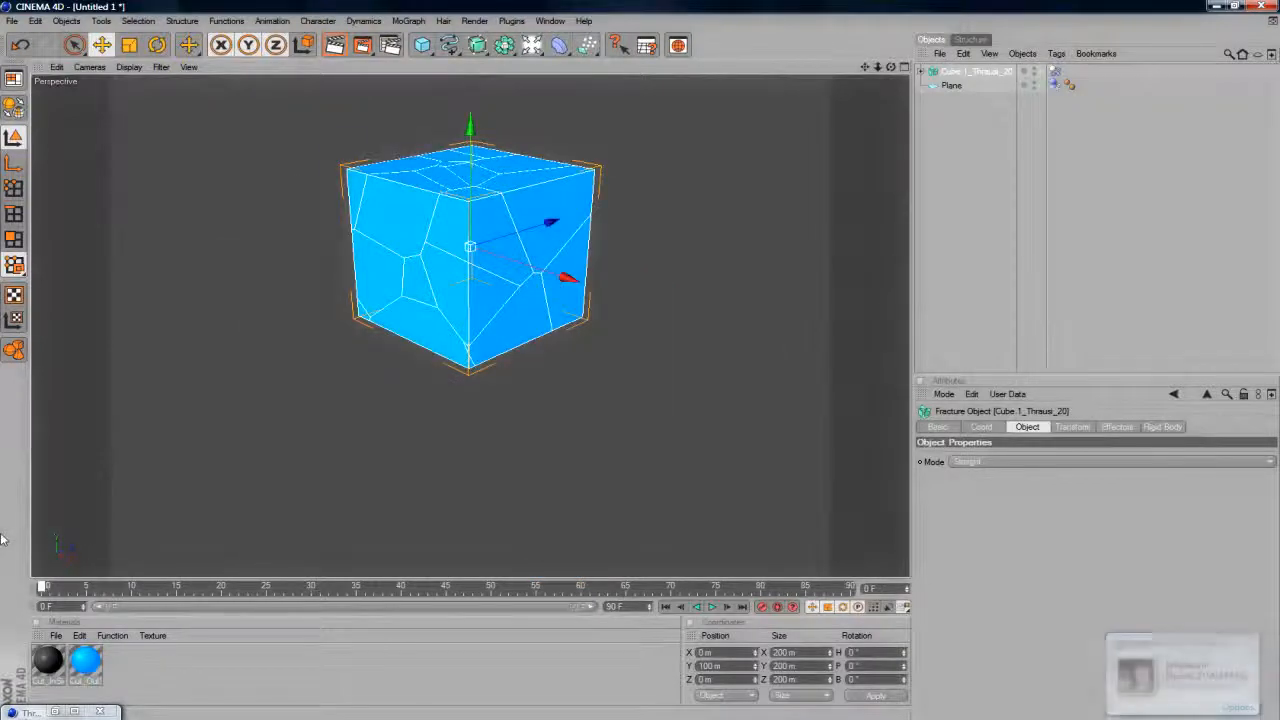
{"action": "left_click", "coordinate": [1124, 247]}
{"action": "left_click", "coordinate": [955, 72]}
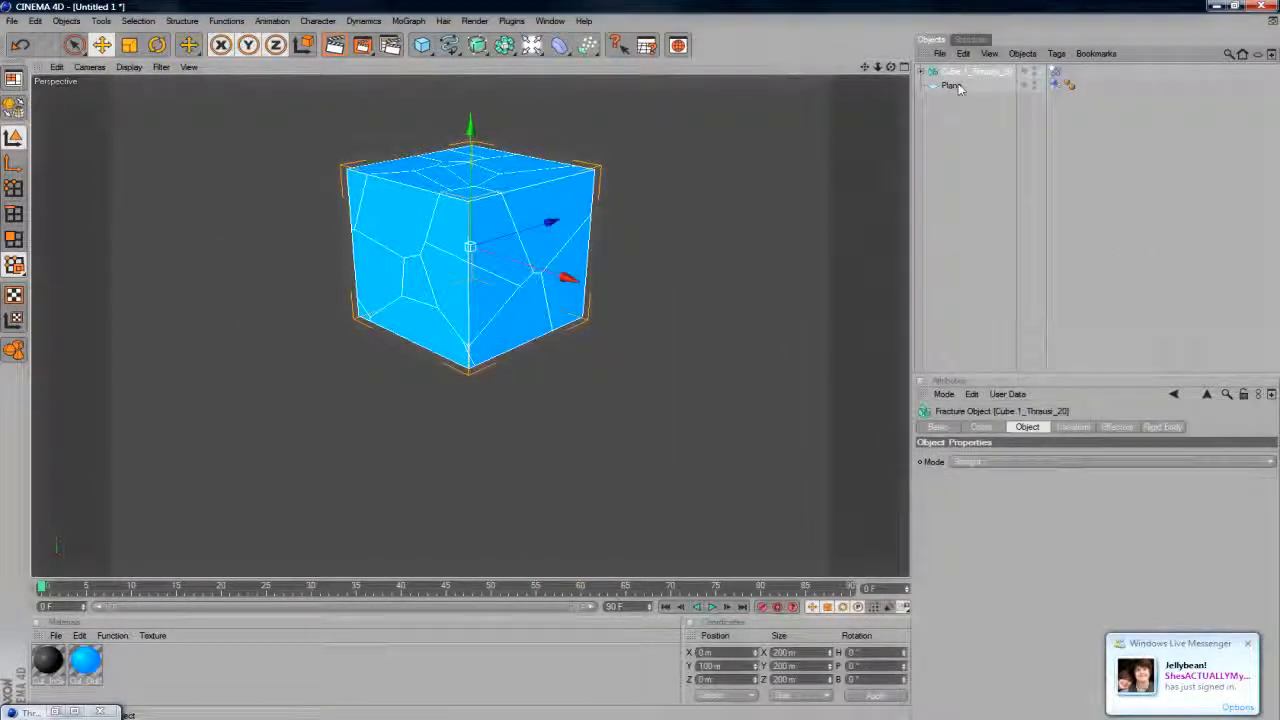
{"action": "left_click", "coordinate": [711, 607]}
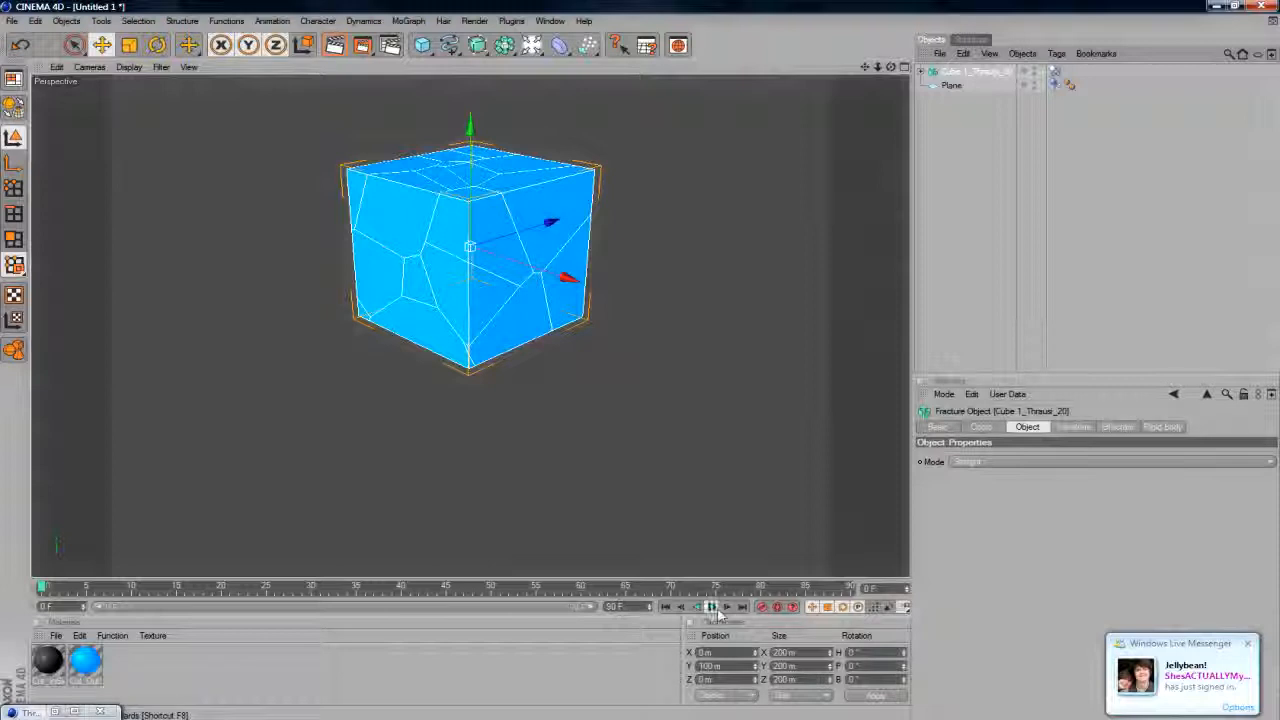
{"action": "left_click", "coordinate": [711, 607]}
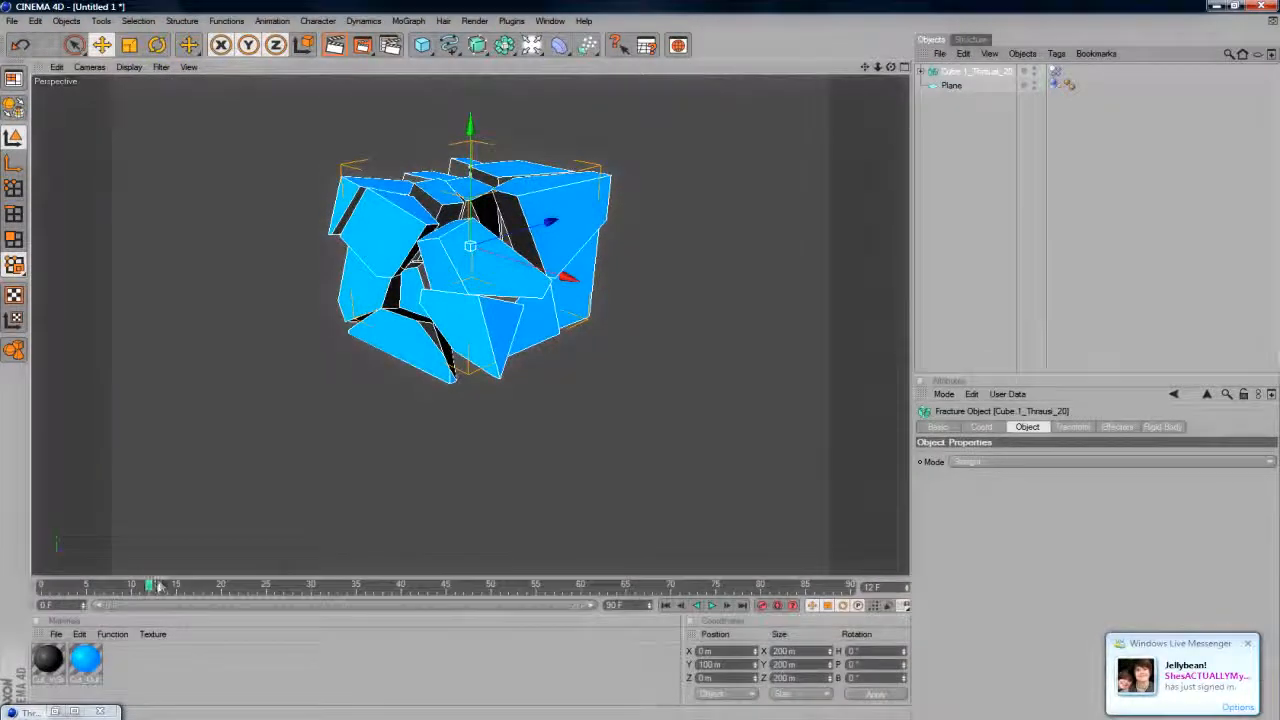
{"action": "left_click_drag", "start_coordinate": [145, 588], "coordinate": [3, 573]}
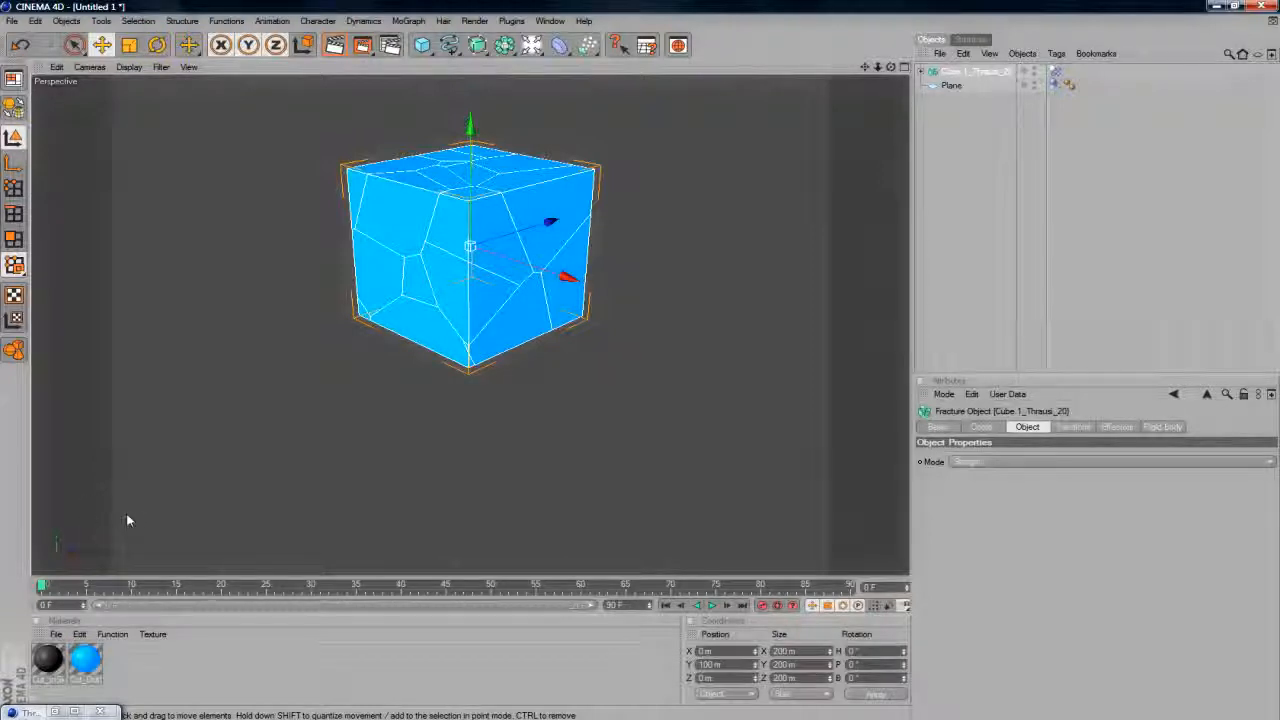
Step: Create a new scene and add a plane primitive to it
{"action": "left_click", "coordinate": [11, 20]}
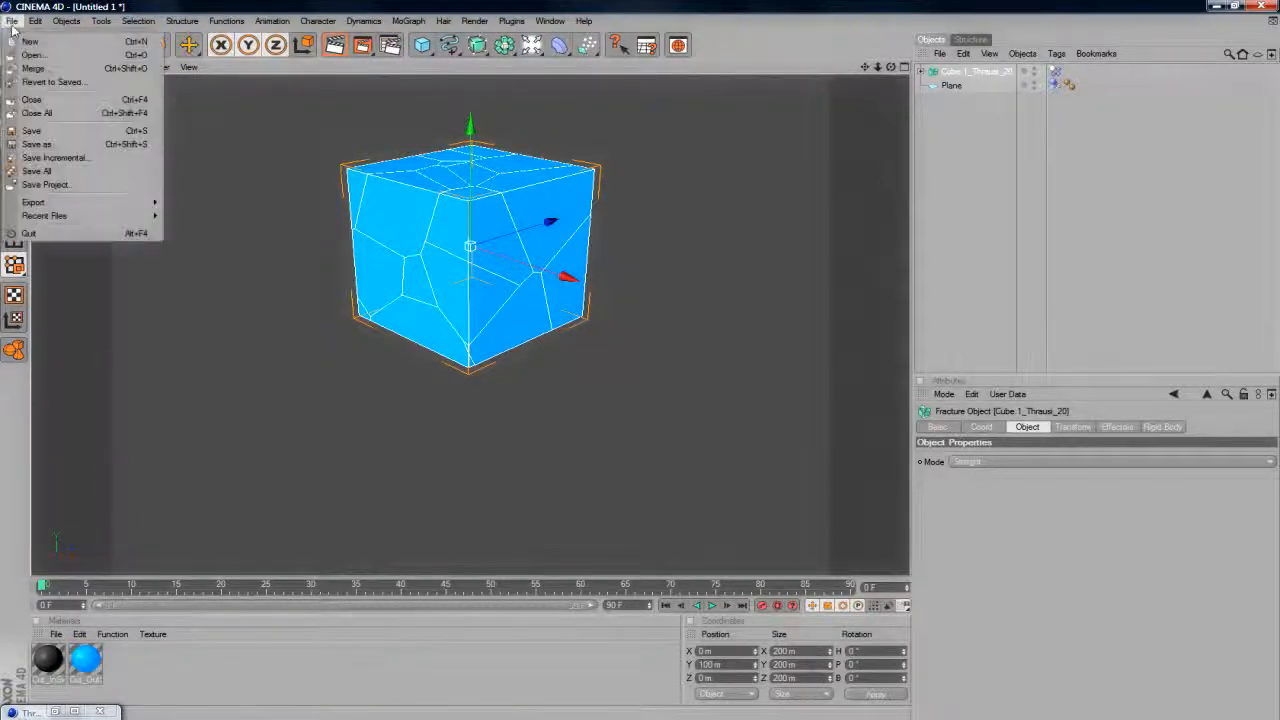
{"action": "left_click", "coordinate": [30, 33]}
{"action": "left_click_drag", "start_coordinate": [422, 44], "coordinate": [545, 158]}
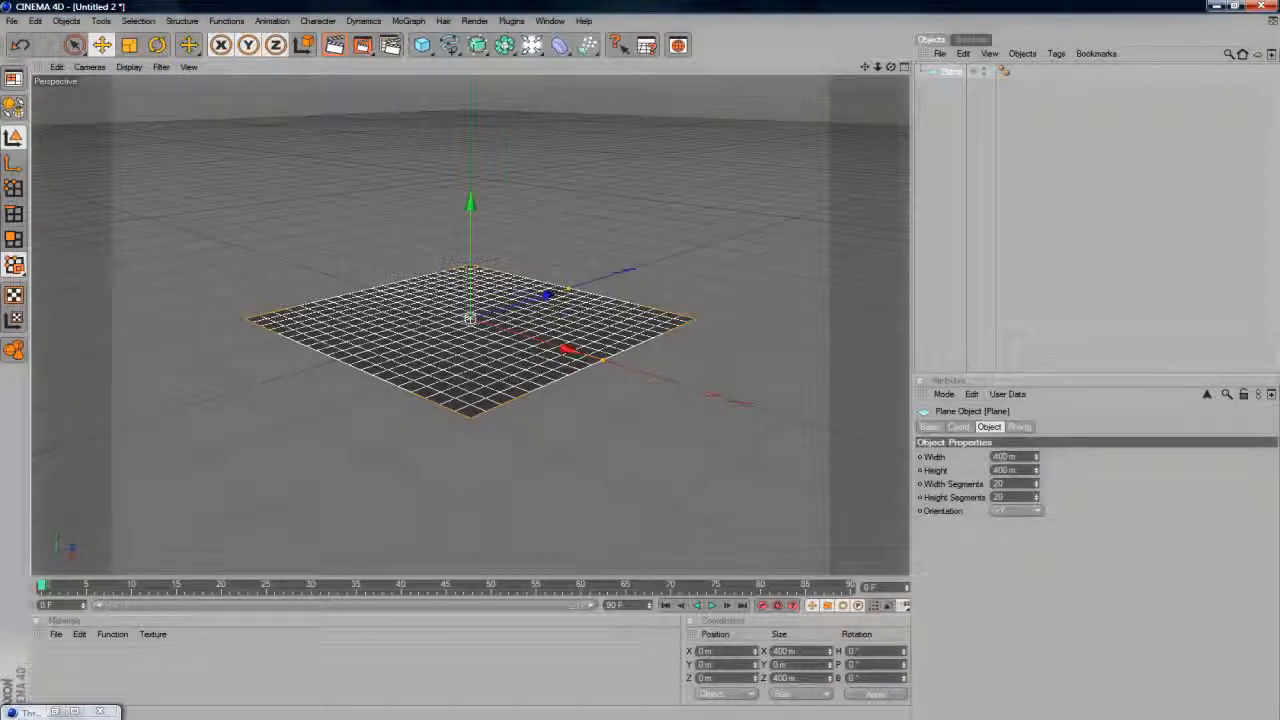
Step: Set the plane's width and height to 7000 m, dismiss the Windows colour scheme prompt and deselect the plane
{"action": "left_click", "coordinate": [1002, 457]}
{"action": "type", "text": "7000"}
{"action": "key", "text": "Tab"}
{"action": "type", "text": "7000"}
{"action": "key", "text": "Return"}
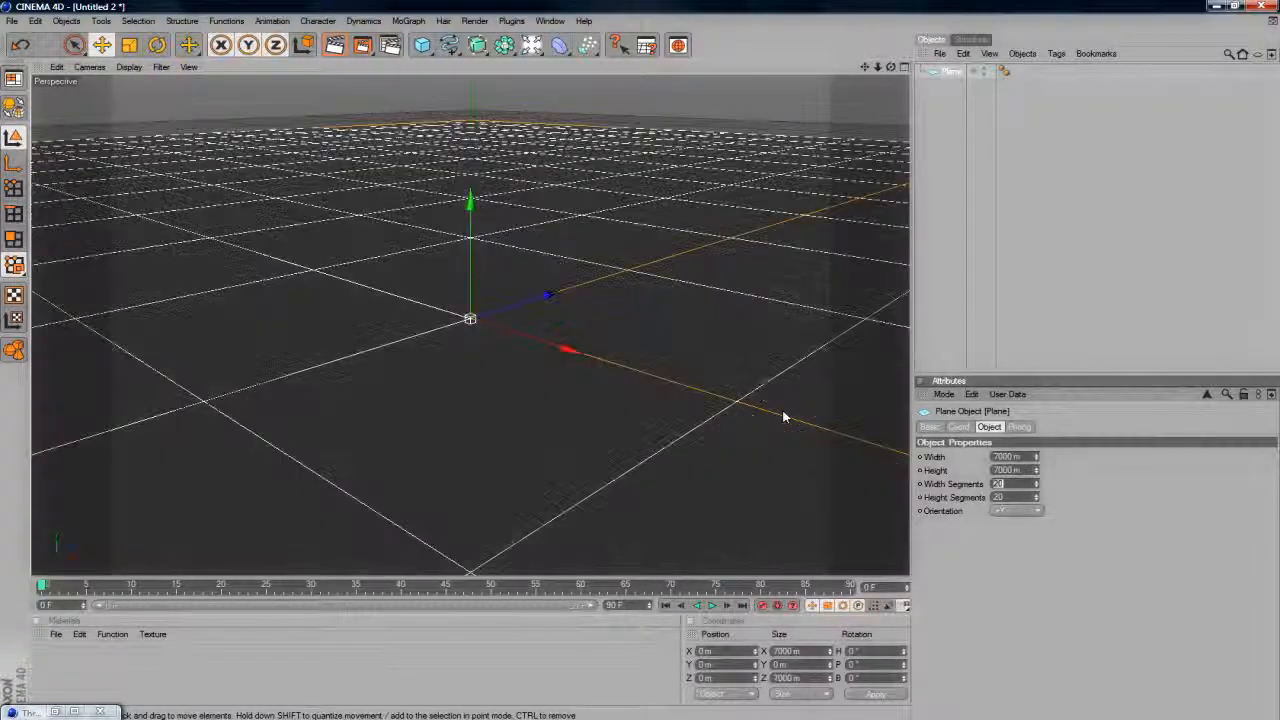
{"action": "left_click", "coordinate": [712, 402]}
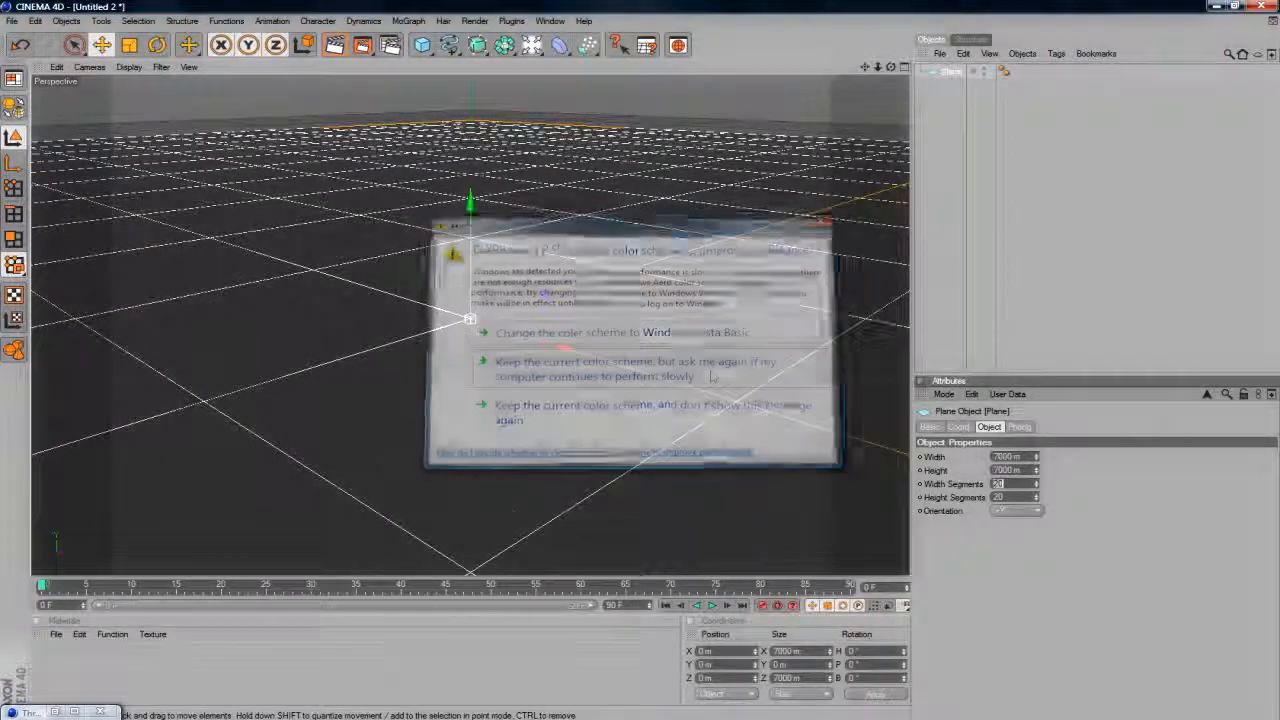
{"action": "left_click", "coordinate": [1134, 165]}
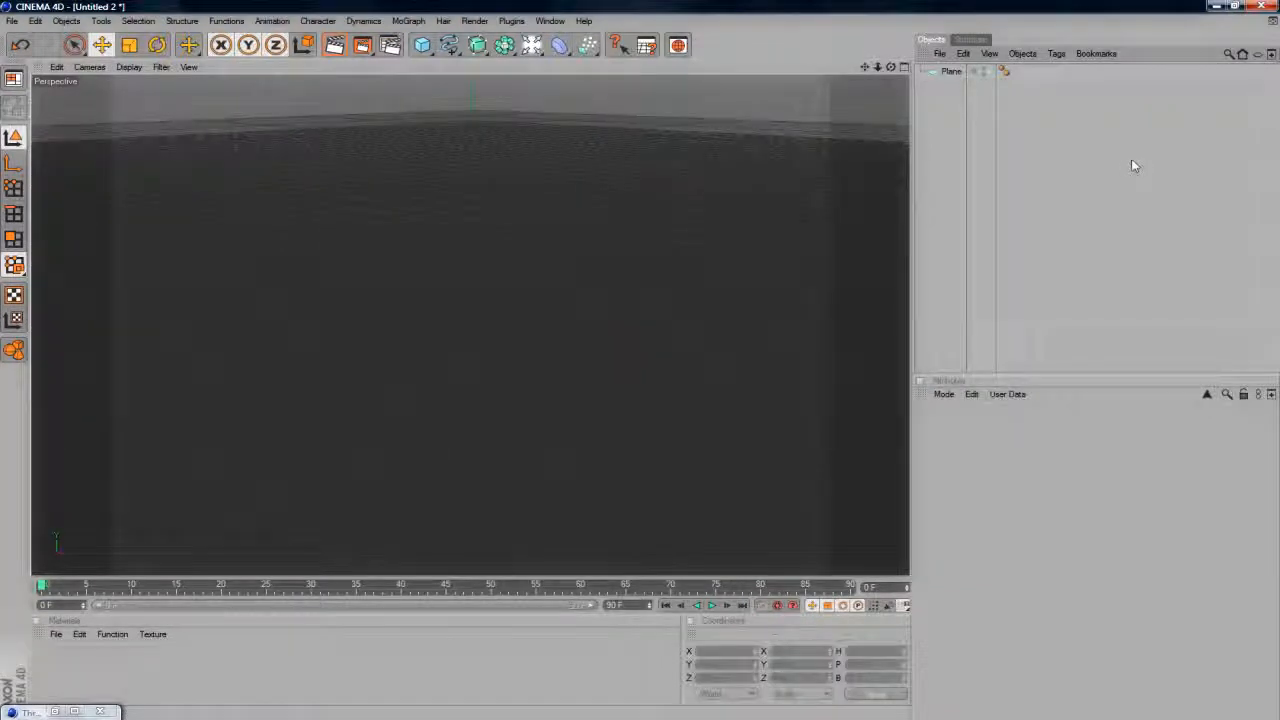
Step: Add a MoGraph text object and move it along the X axis to about -131 m
{"action": "left_click", "coordinate": [408, 21]}
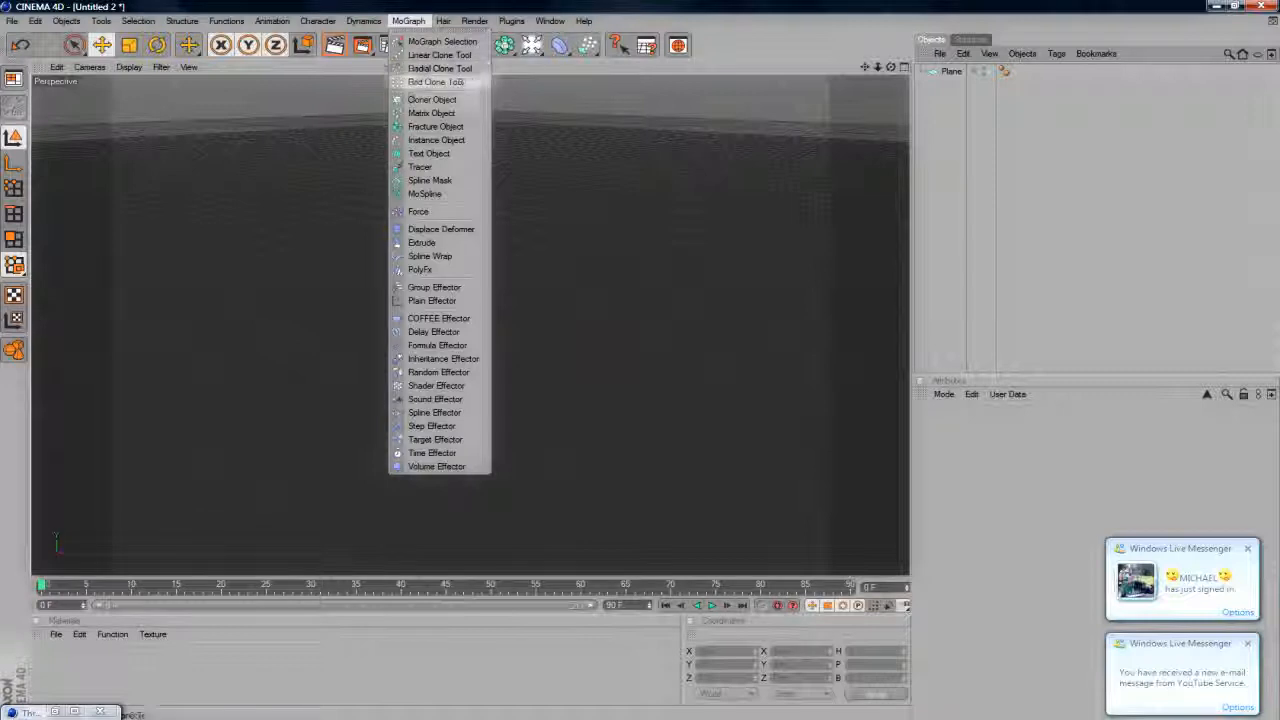
{"action": "left_click", "coordinate": [429, 153]}
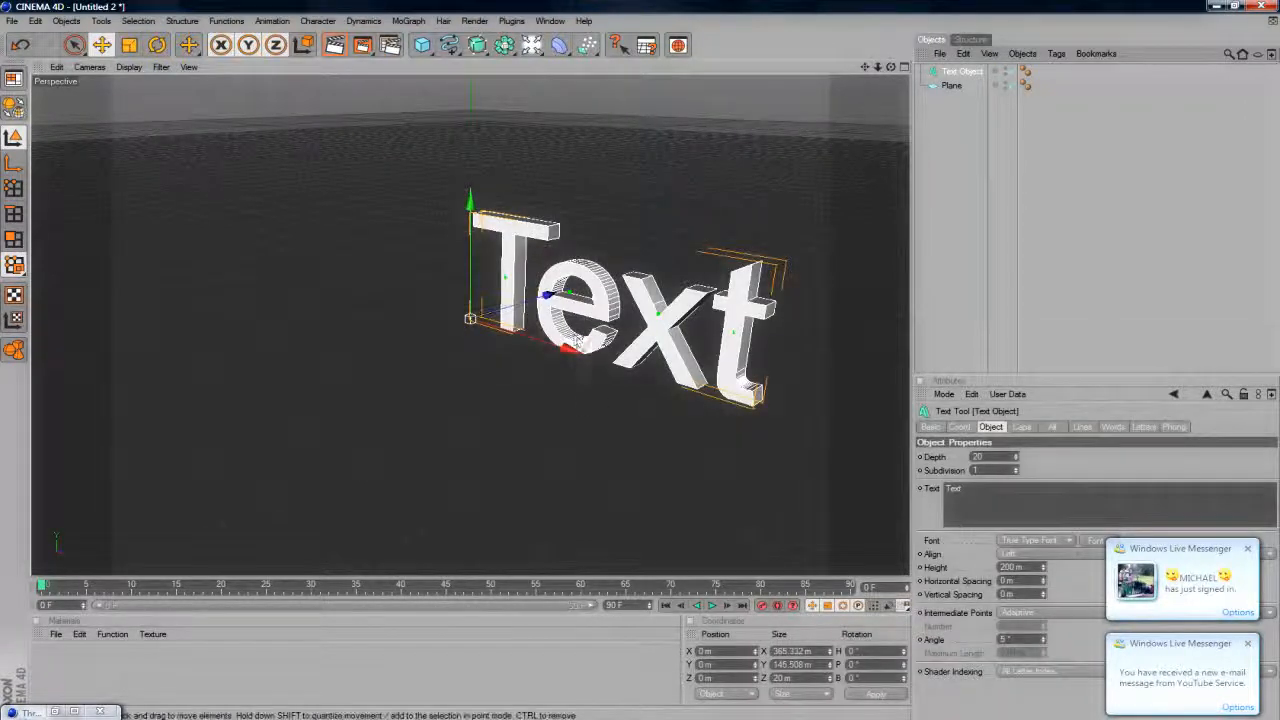
{"action": "left_click_drag", "start_coordinate": [567, 348], "coordinate": [486, 322]}
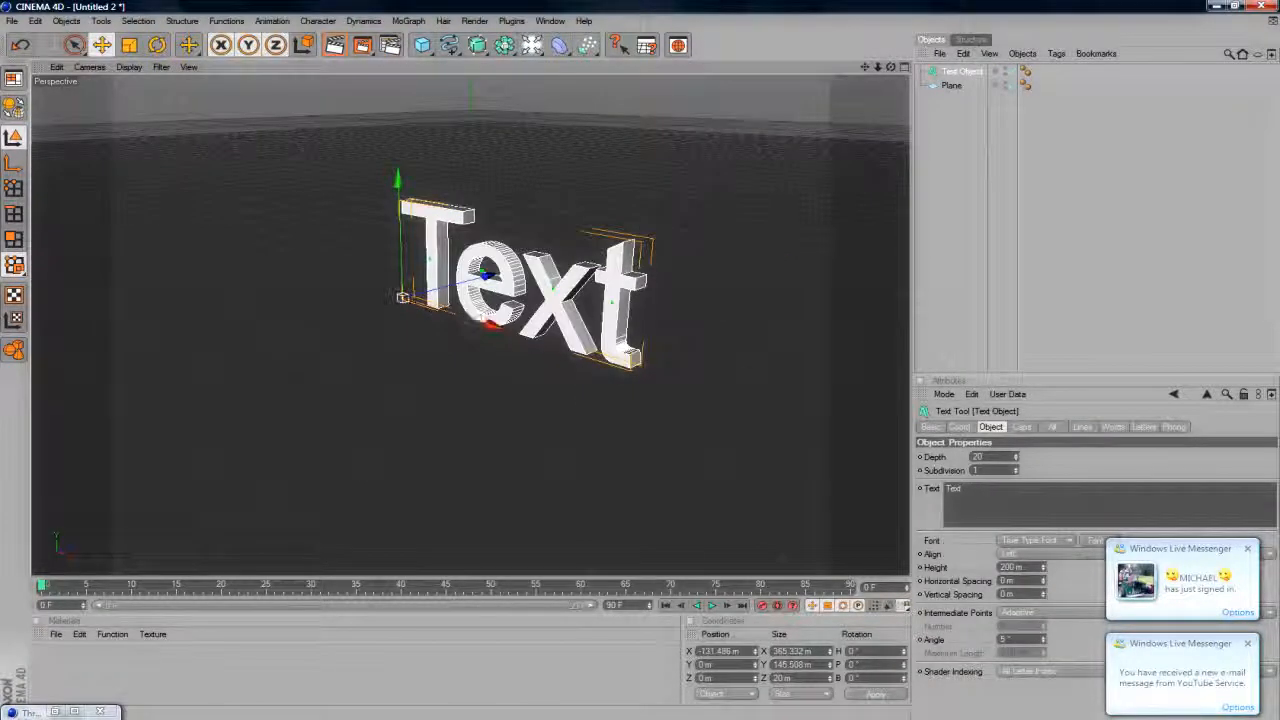
Step: Replace the text object's content with a lowercase first name and set its font to NeoSans Bold Italic
{"action": "type", "text": "conor"}
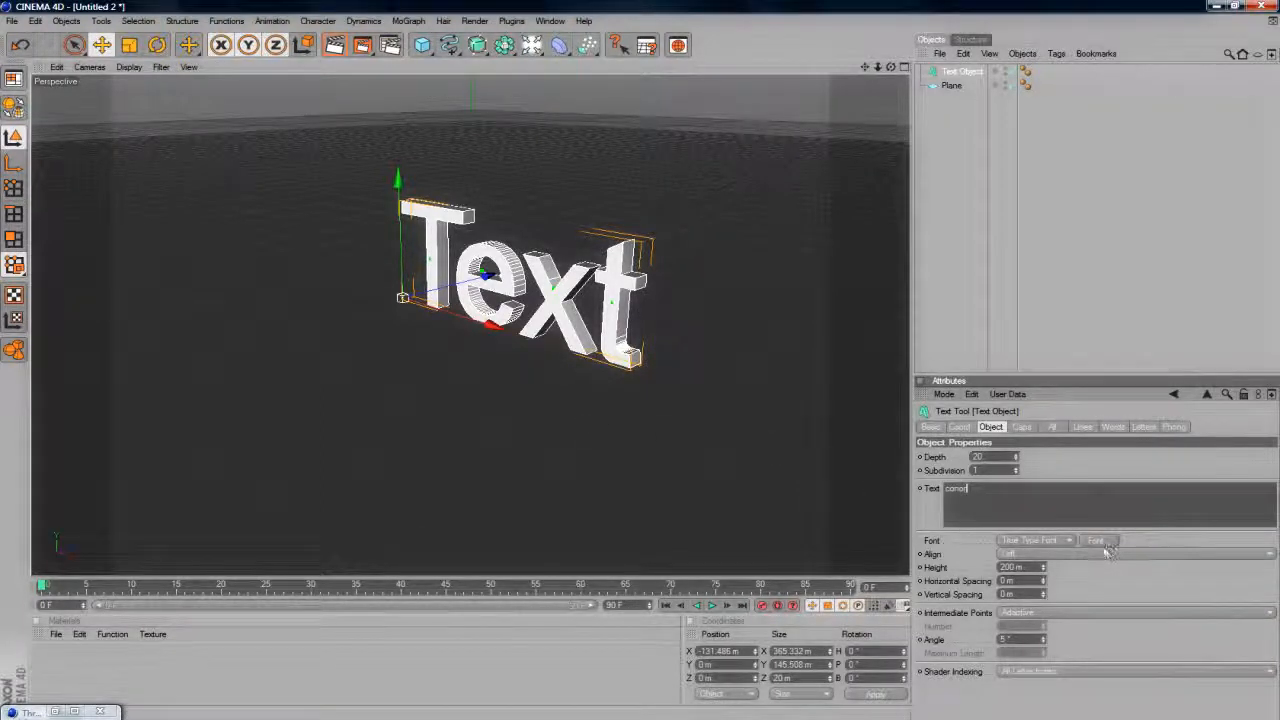
{"action": "left_click", "coordinate": [1100, 543]}
{"action": "type", "text": "ne"}
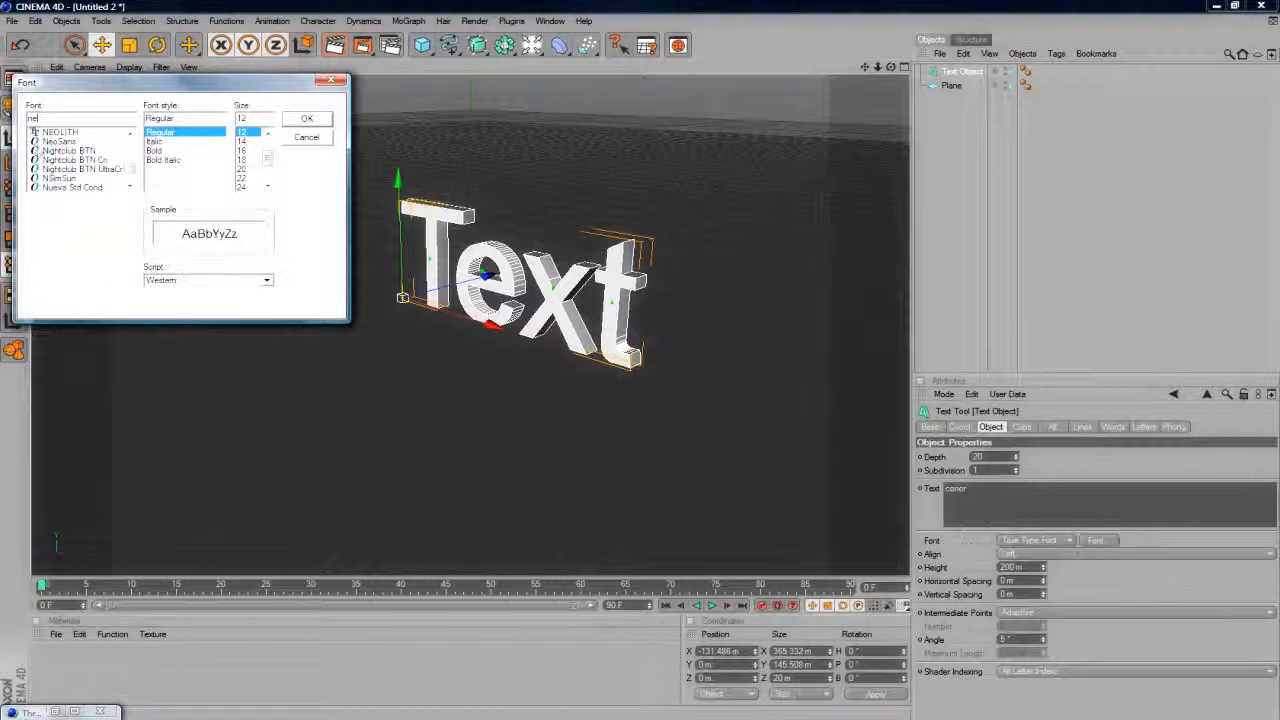
{"action": "left_click", "coordinate": [58, 142]}
{"action": "left_click", "coordinate": [162, 160]}
{"action": "left_click", "coordinate": [307, 119]}
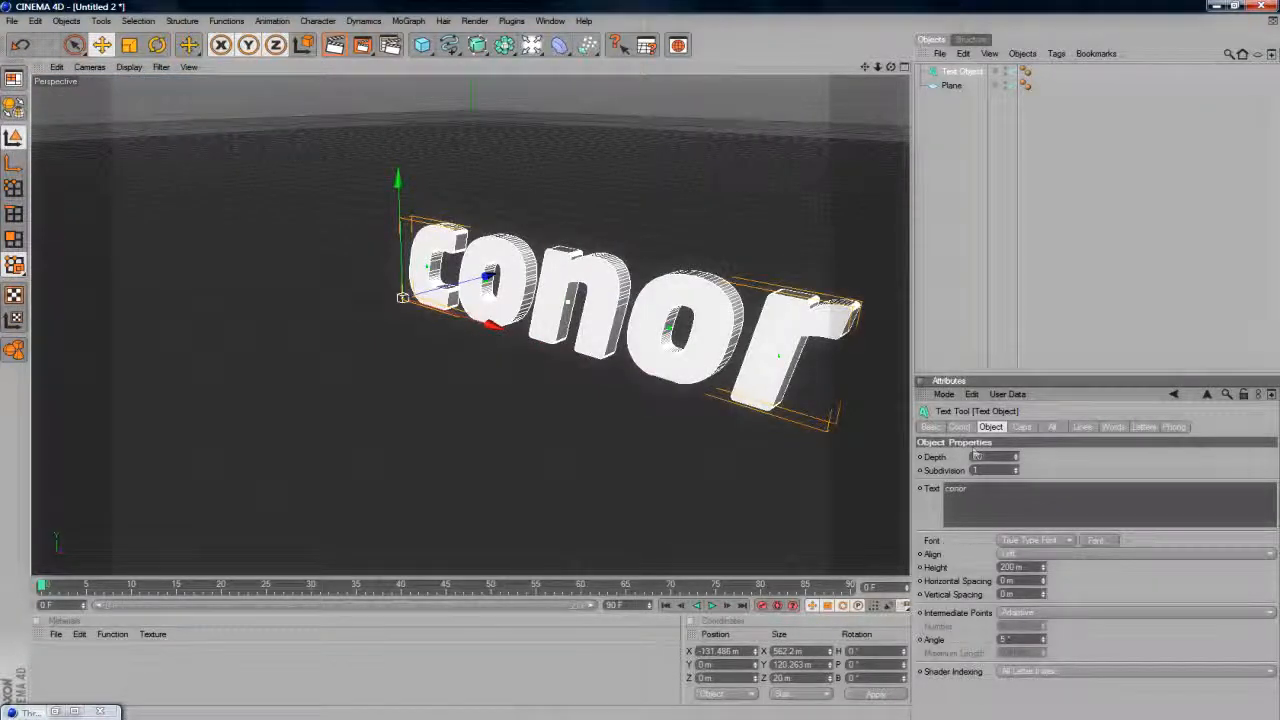
Step: Set the text's depth to 100 and shift it along the X axis to about -250 m
{"action": "type", "text": "100"}
{"action": "key", "text": "Return"}
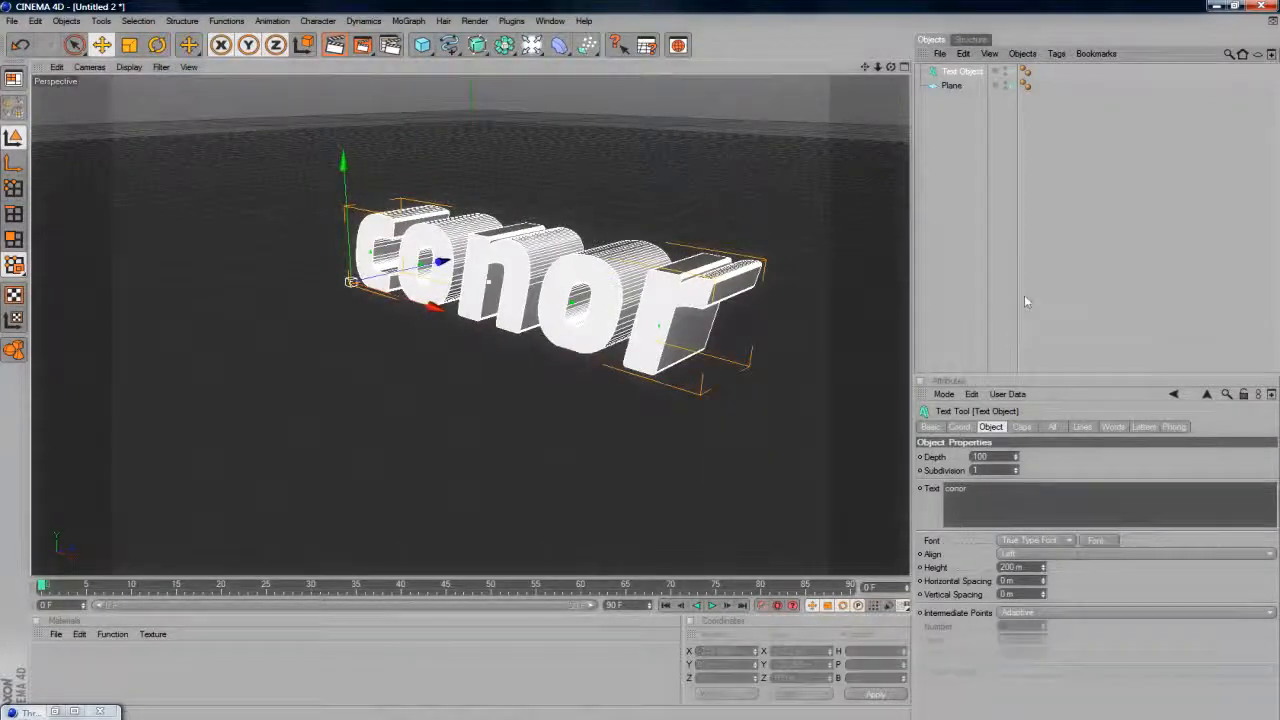
{"action": "left_click", "coordinate": [657, 408]}
{"action": "left_click", "coordinate": [351, 283]}
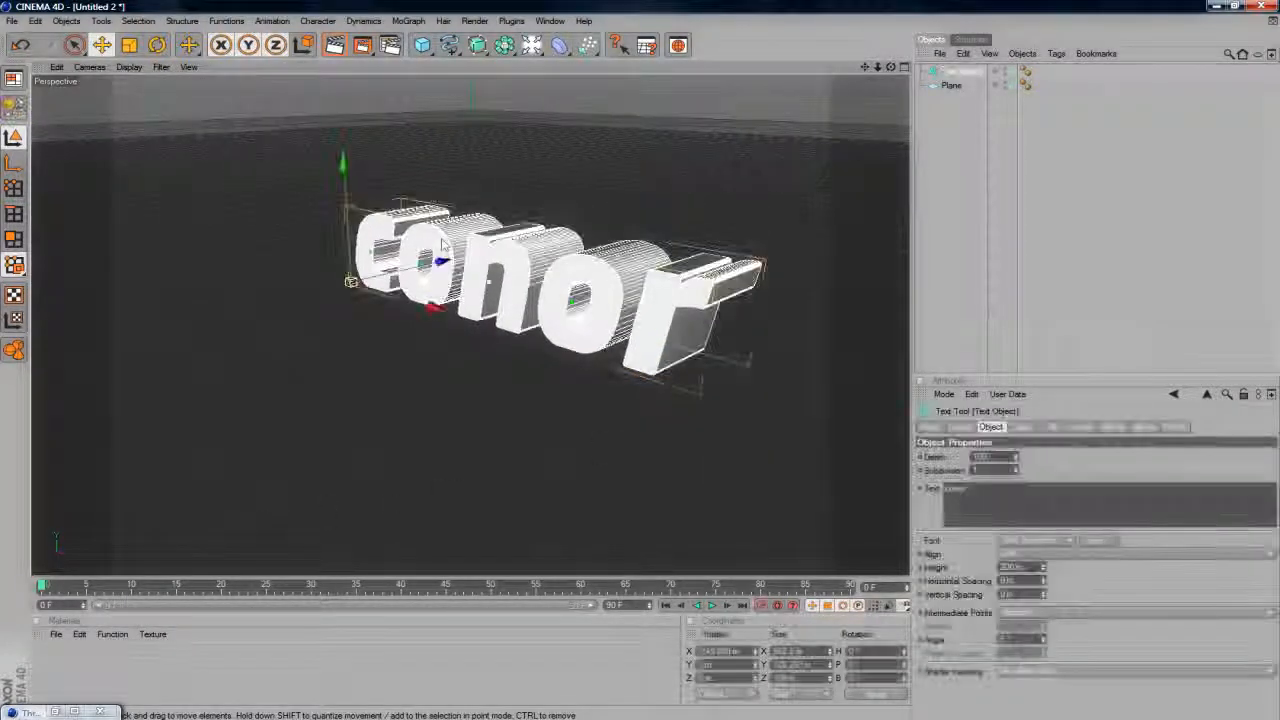
Step: Create a new material and set its color to dark grey, RGB 65, 65, 65
{"action": "double_click", "coordinate": [53, 664]}
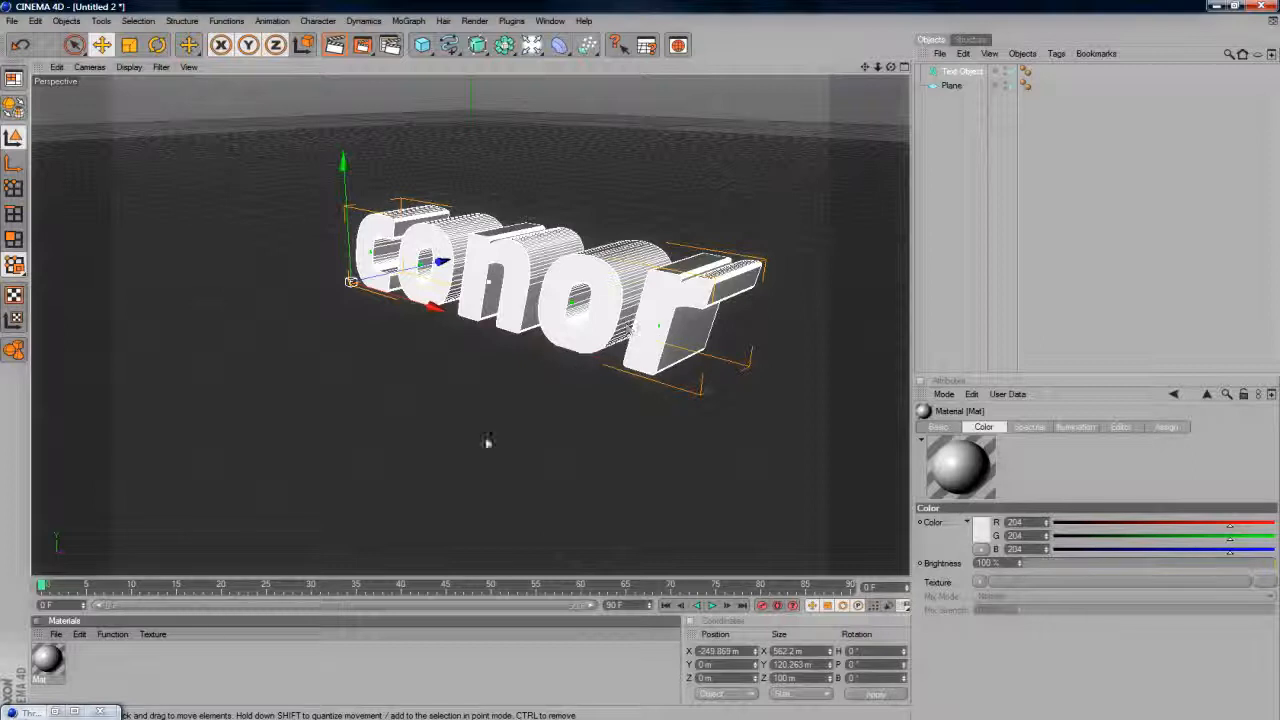
{"action": "double_click", "coordinate": [46, 658]}
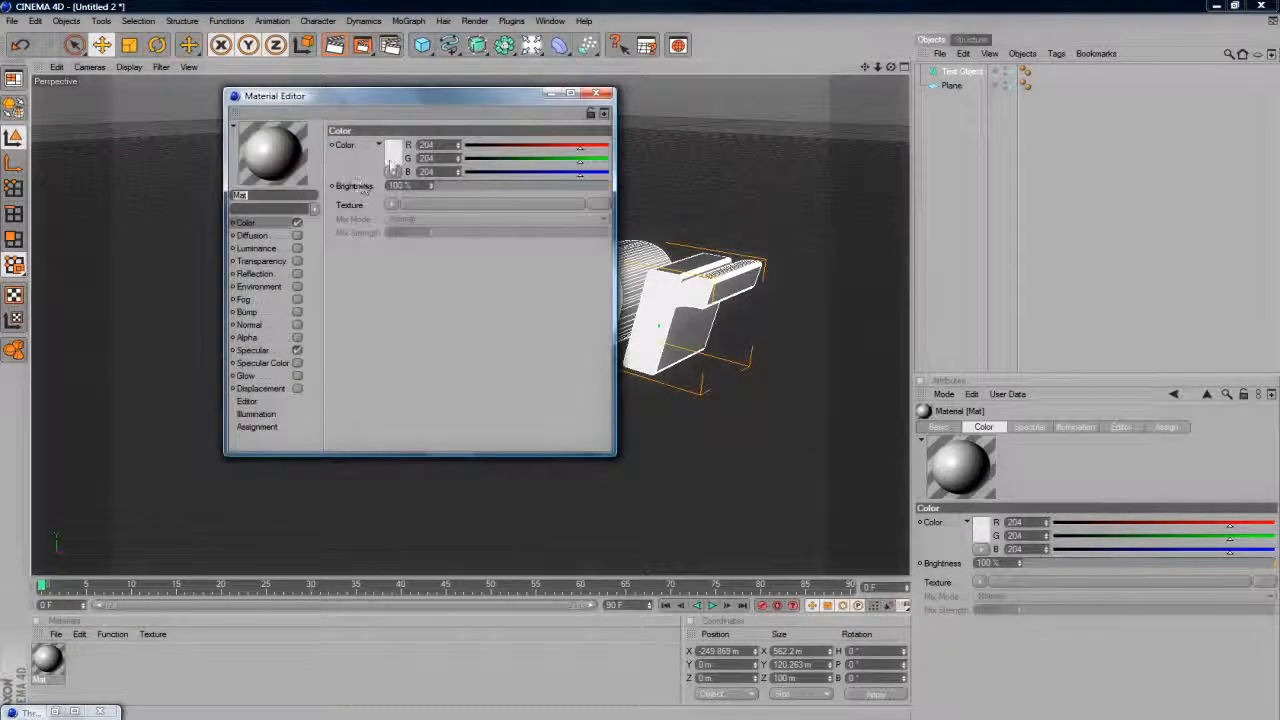
{"action": "left_click", "coordinate": [393, 160]}
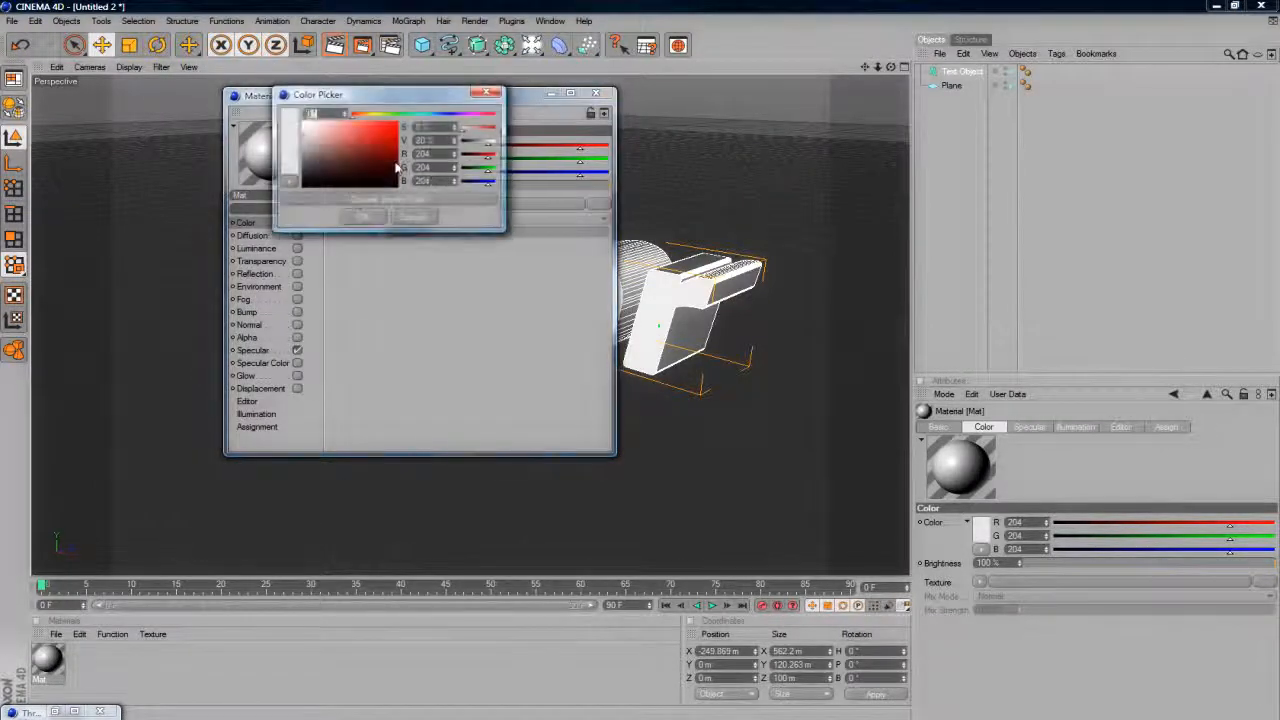
{"action": "left_click", "coordinate": [362, 218]}
{"action": "left_click", "coordinate": [596, 93]}
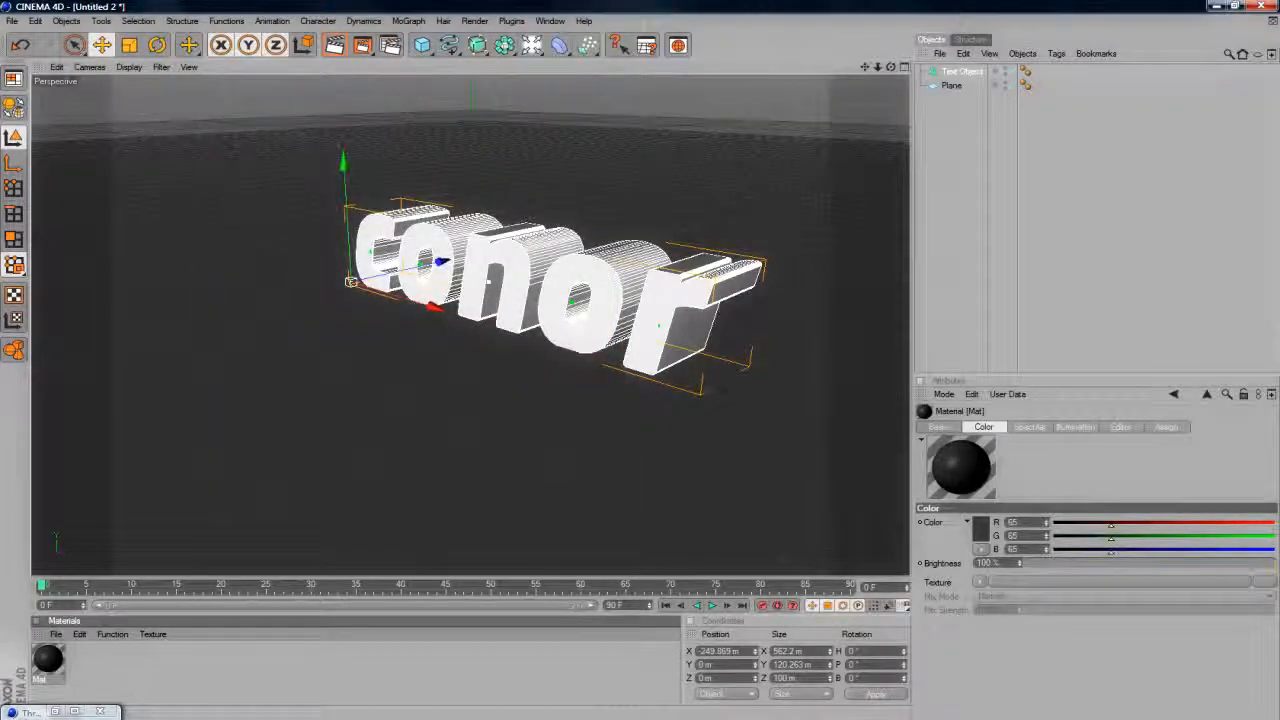
Step: Create a second material and set its color to bright blue, RGB 0, 131, 255
{"action": "double_click", "coordinate": [128, 664]}
{"action": "double_click", "coordinate": [47, 659]}
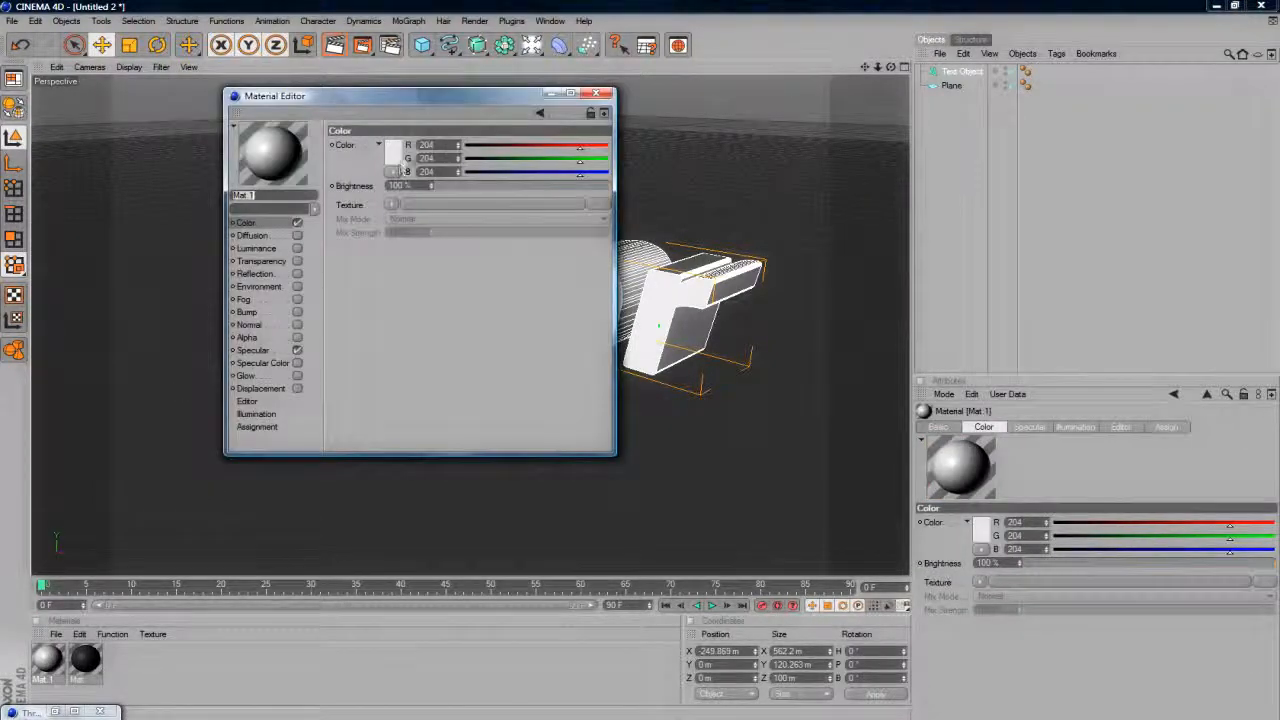
{"action": "left_click", "coordinate": [395, 160]}
{"action": "left_click_drag", "start_coordinate": [436, 110], "coordinate": [446, 109]}
{"action": "left_click_drag", "start_coordinate": [327, 151], "coordinate": [468, 106]}
{"action": "left_click", "coordinate": [395, 214]}
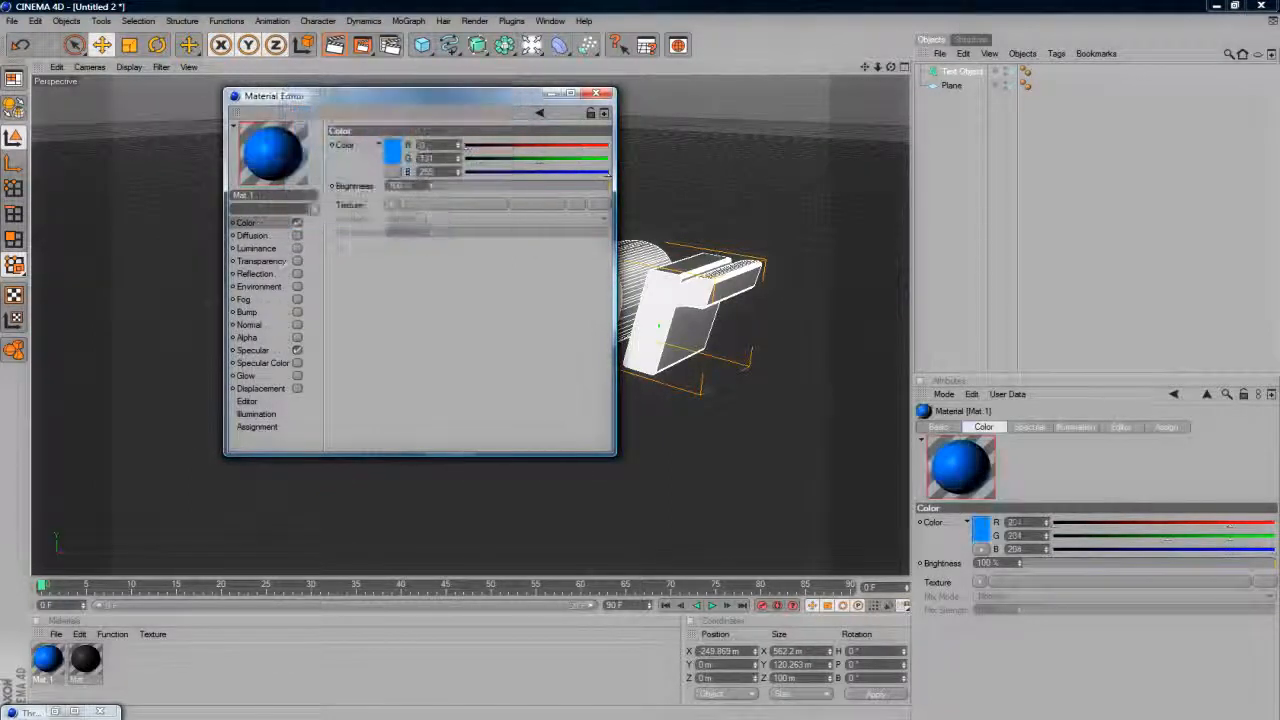
Step: Enable luminance on the blue material and give it a blue luminance color
{"action": "left_click", "coordinate": [297, 248]}
{"action": "left_click", "coordinate": [395, 160]}
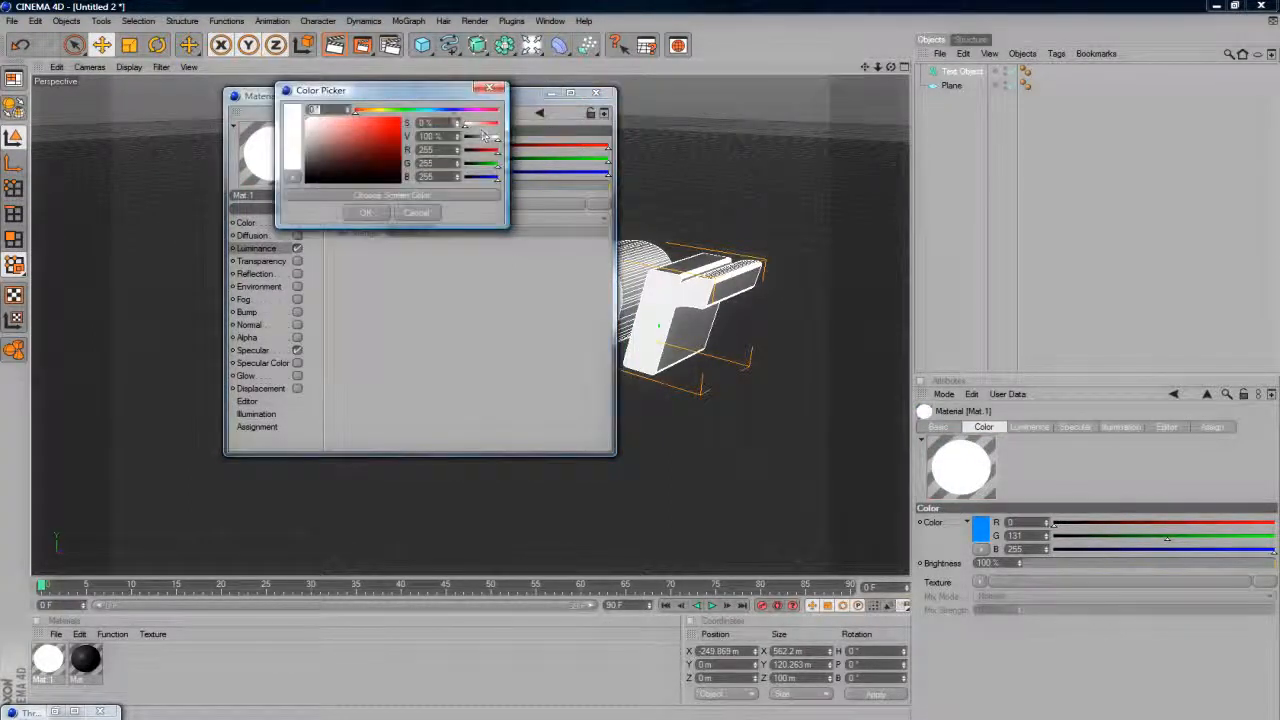
{"action": "left_click", "coordinate": [440, 110]}
{"action": "left_click", "coordinate": [398, 124]}
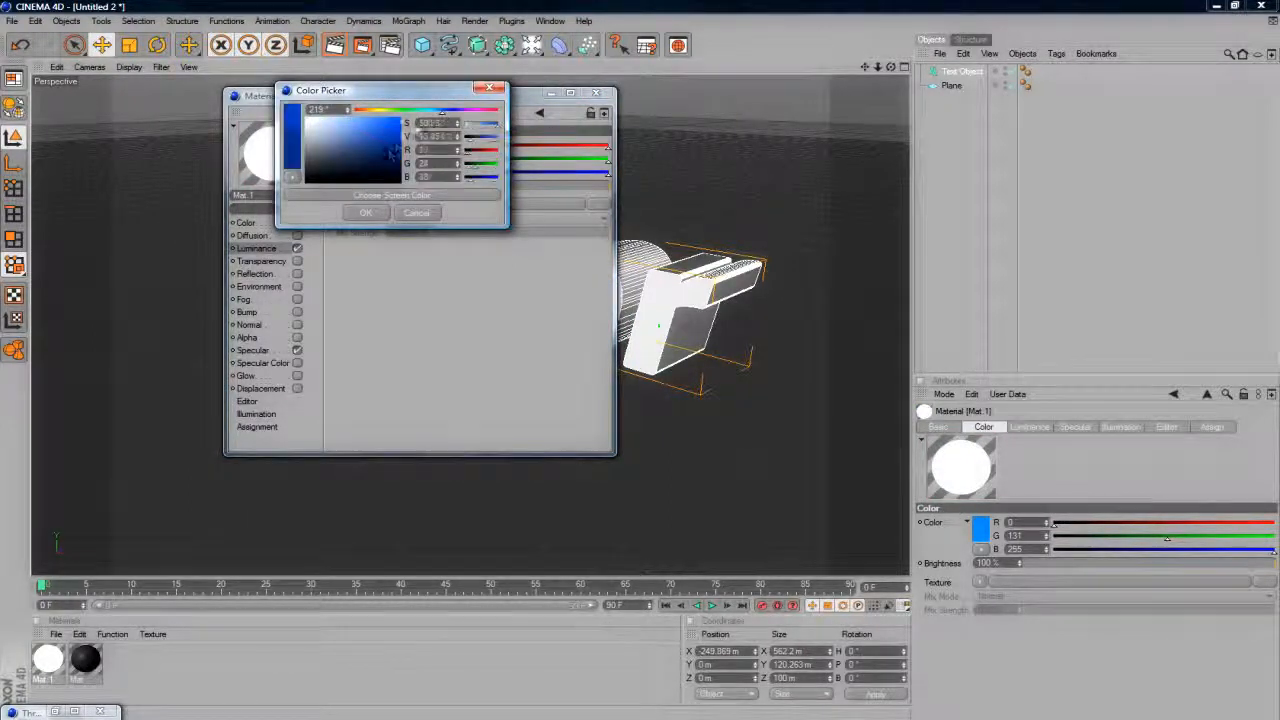
{"action": "left_click", "coordinate": [365, 213]}
Step: Enable reflection on the blue material with 0 % brightness, a Fresnel texture and a mix strength of about 25 %
{"action": "left_click", "coordinate": [297, 273]}
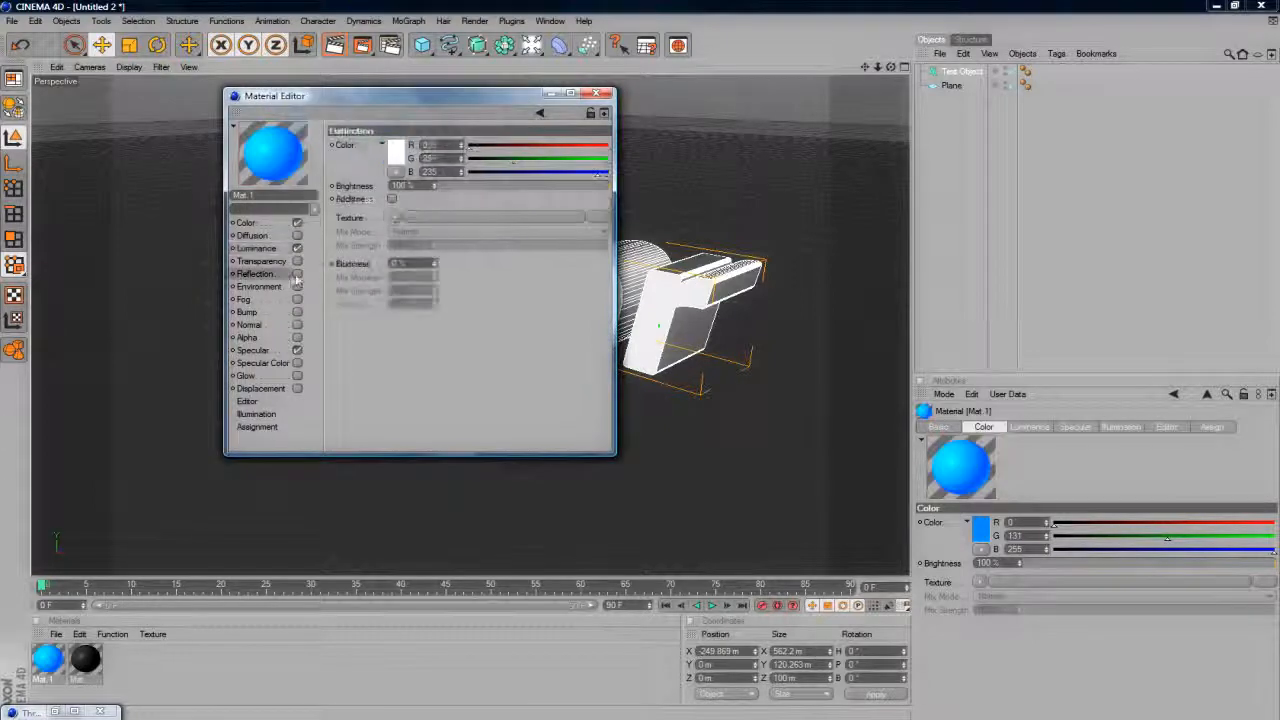
{"action": "left_click", "coordinate": [395, 217]}
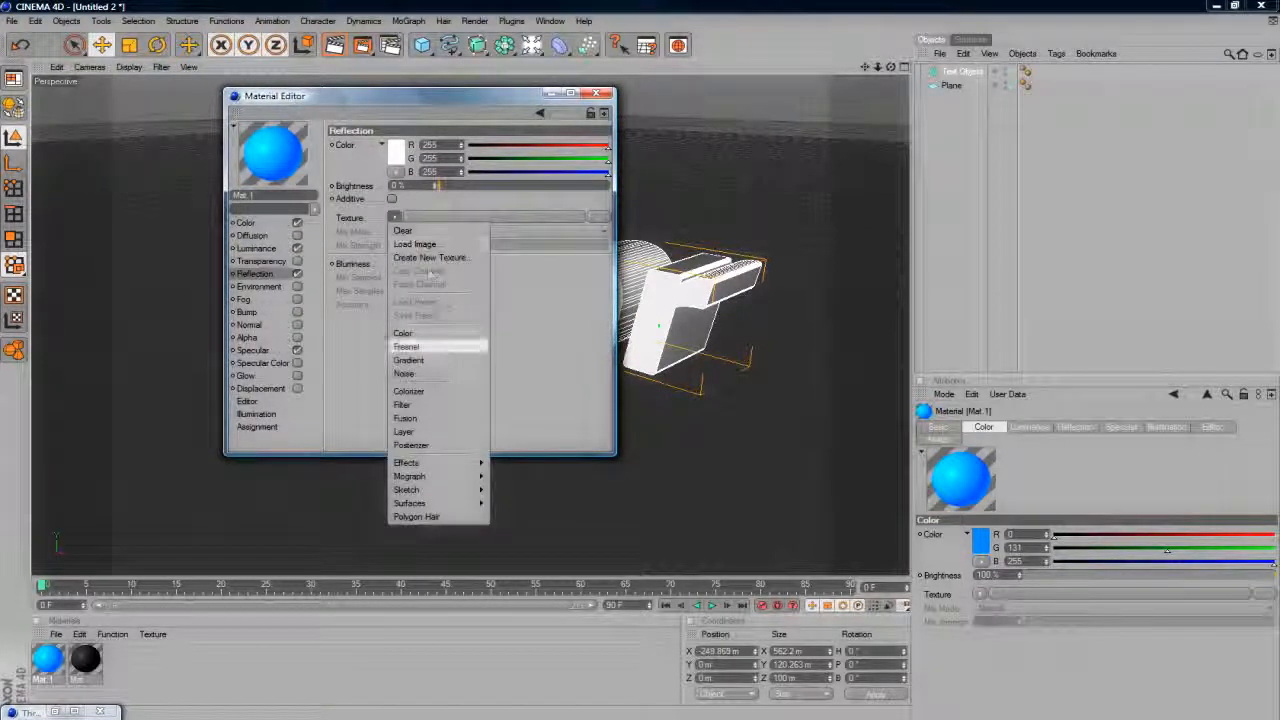
{"action": "left_click", "coordinate": [449, 344]}
{"action": "left_click", "coordinate": [476, 286]}
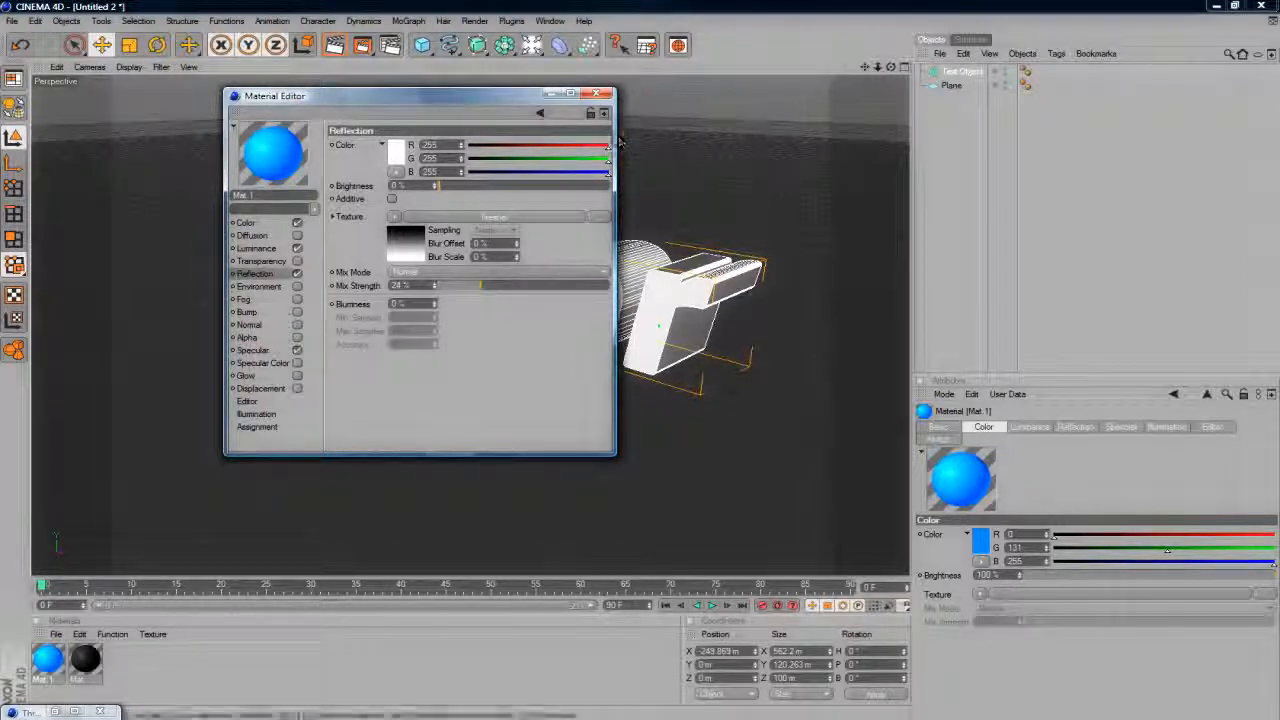
{"action": "left_click", "coordinate": [613, 92]}
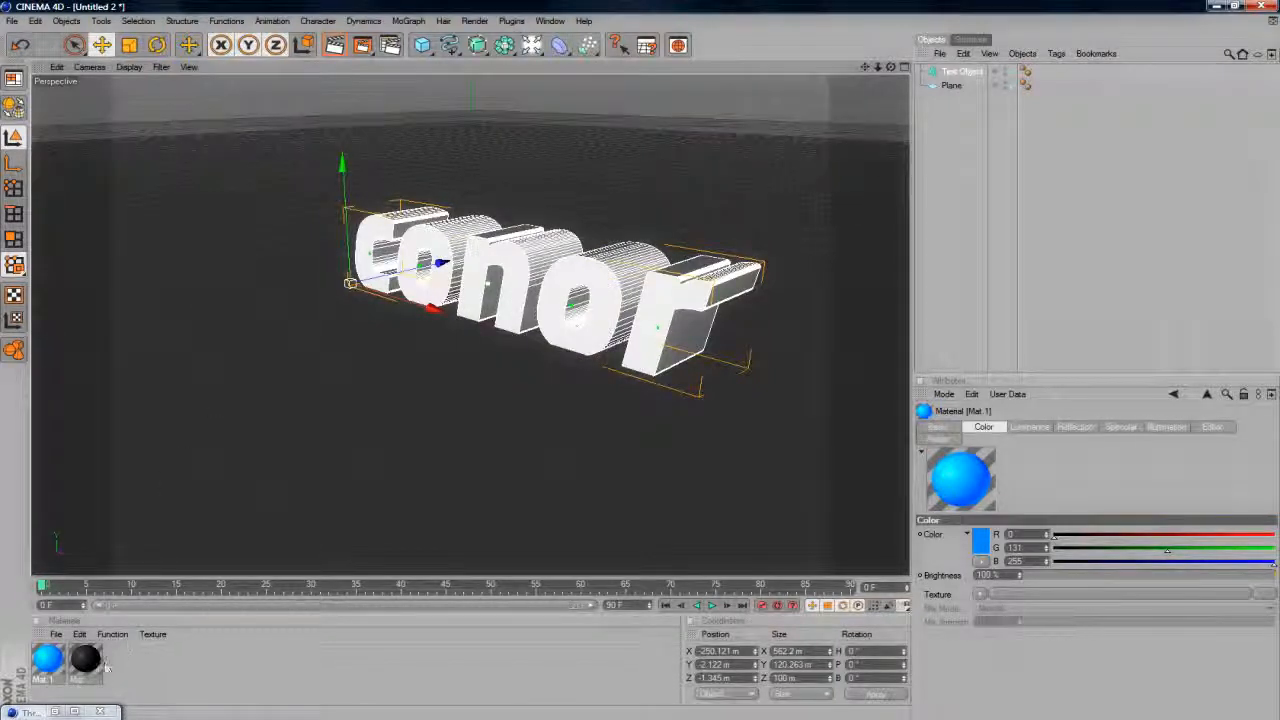
Step: Apply the dark grey material and the blue material on top of it to the text object
{"action": "left_click_drag", "start_coordinate": [92, 676], "coordinate": [520, 305]}
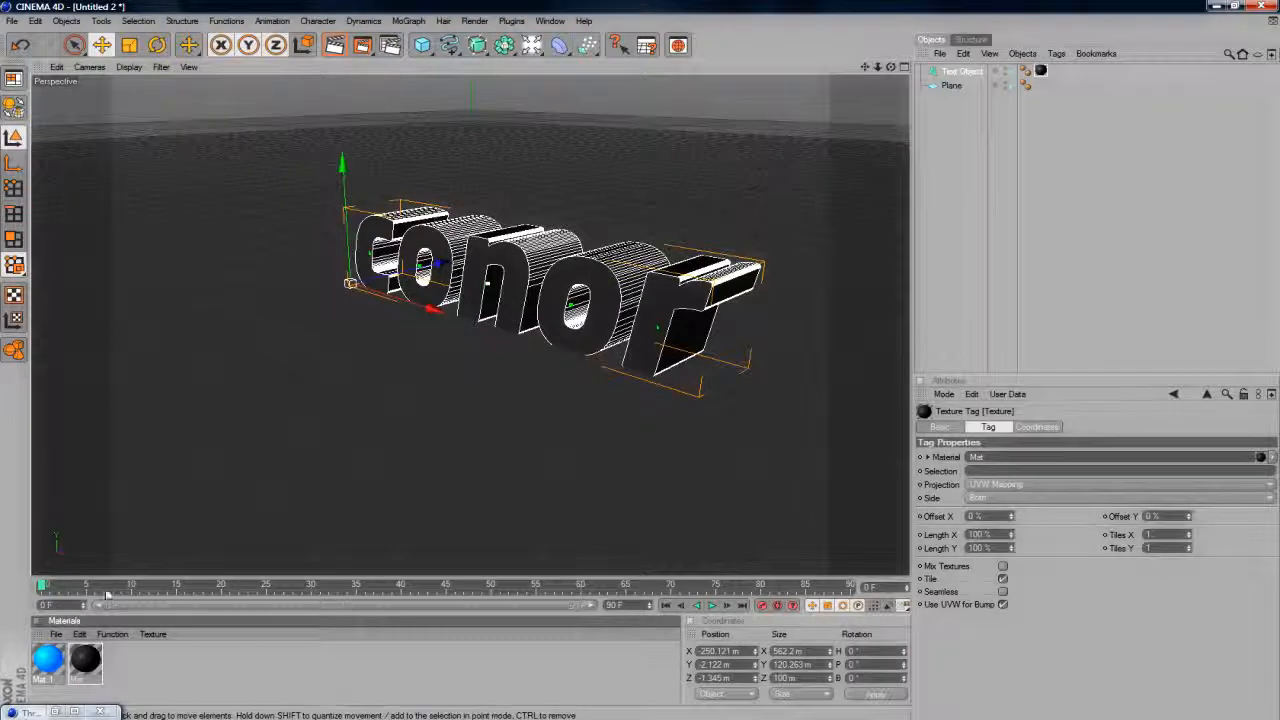
{"action": "left_click_drag", "start_coordinate": [48, 660], "coordinate": [588, 268]}
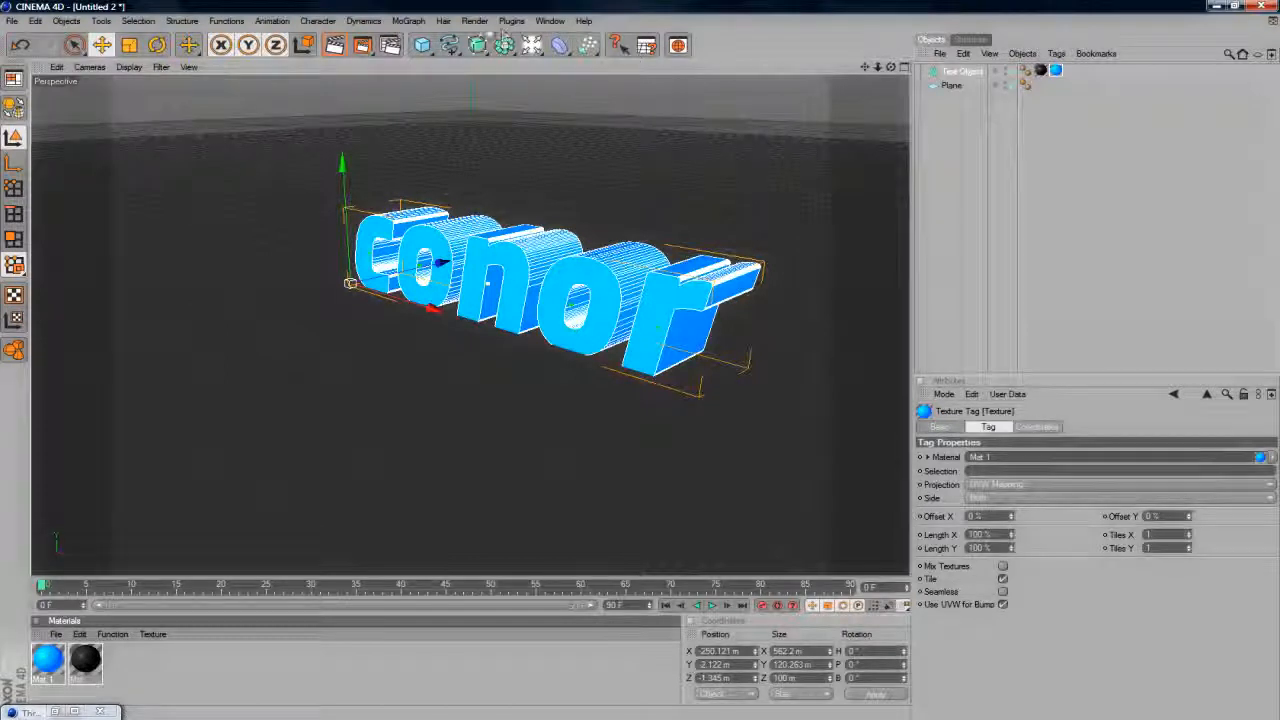
Step: Open the Thrausi 1.22 fracture plugin for the text and move its window clear of the text
{"action": "left_click", "coordinate": [511, 20]}
{"action": "mouse_move", "coordinate": [550, 74]}
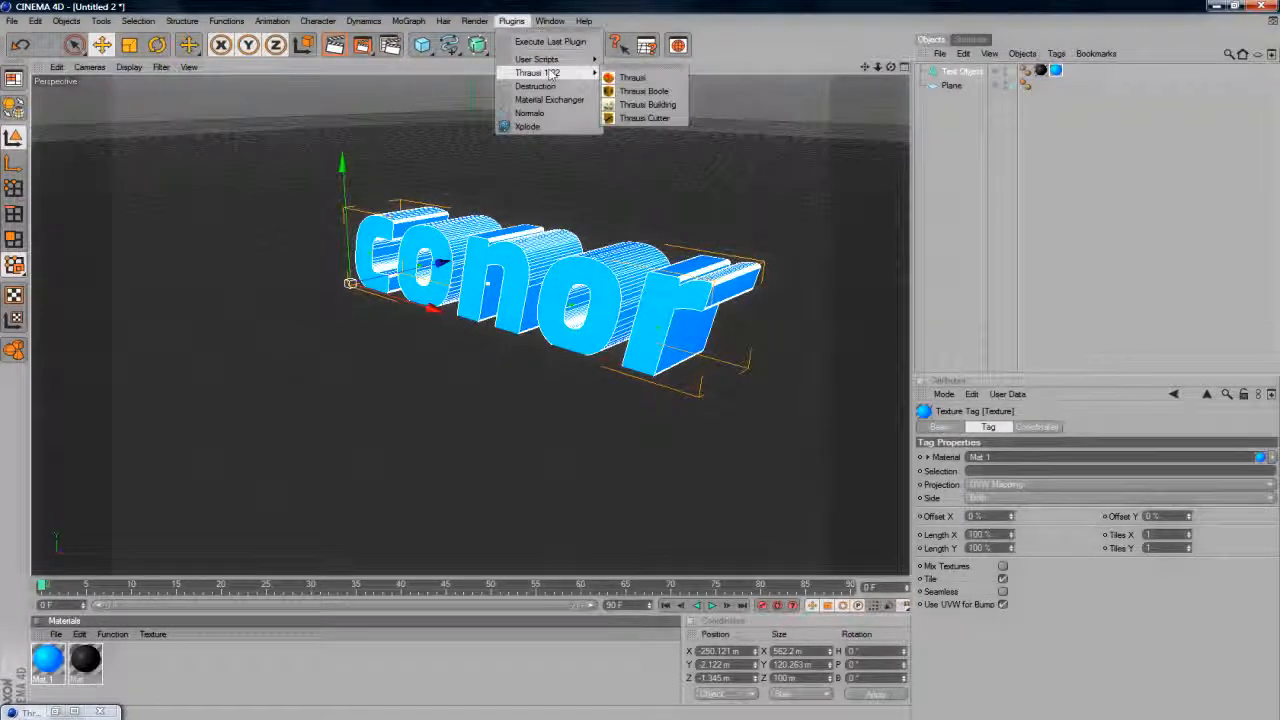
{"action": "left_click", "coordinate": [648, 82]}
{"action": "left_click_drag", "start_coordinate": [616, 10], "coordinate": [817, 146]}
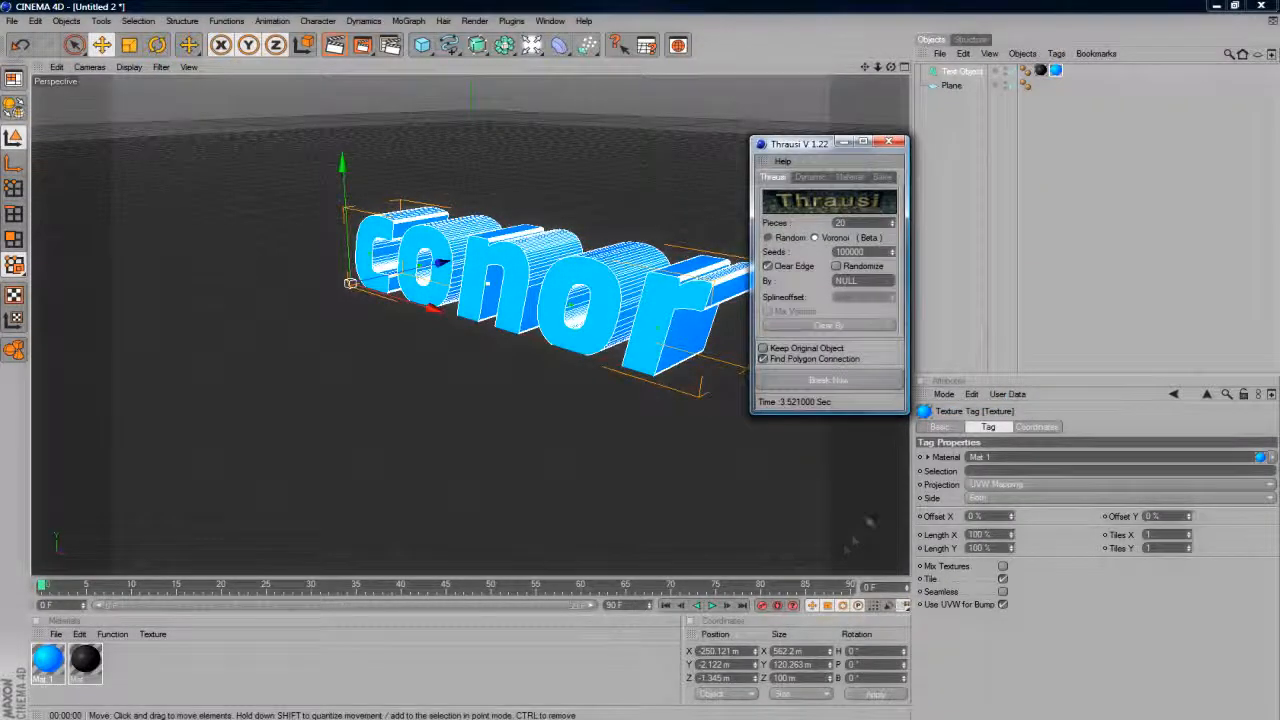
Step: Examine Thrausi's Voronoi option and its other groups of settings, returning to the main settings with Random mode
{"action": "left_click", "coordinate": [814, 237]}
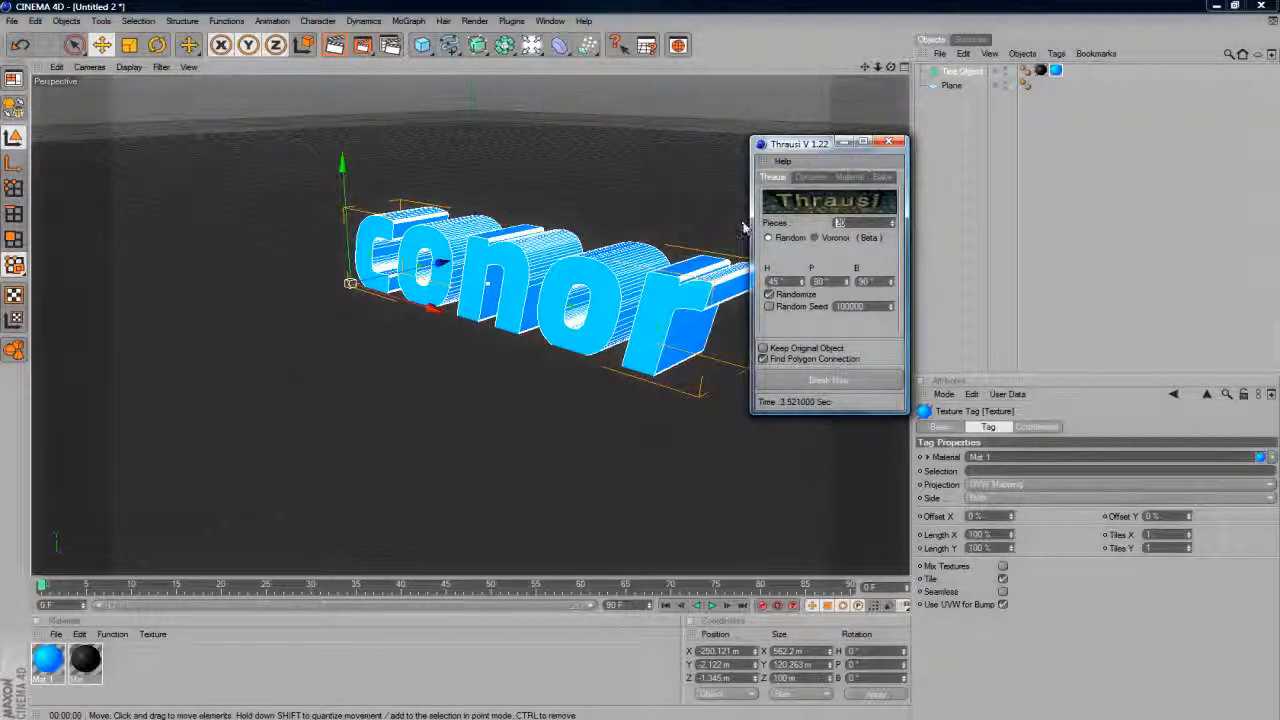
{"action": "left_click", "coordinate": [815, 238]}
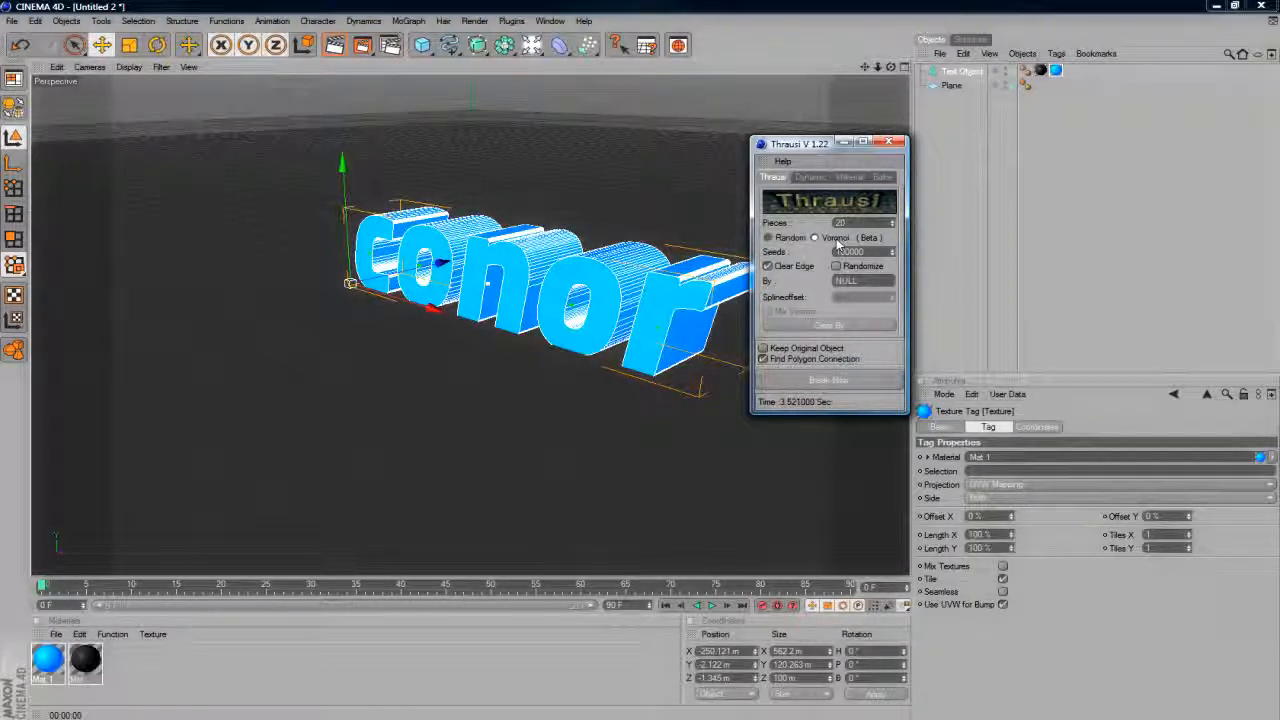
{"action": "left_click", "coordinate": [815, 179]}
{"action": "left_click", "coordinate": [850, 179]}
{"action": "left_click", "coordinate": [871, 179]}
{"action": "left_click", "coordinate": [785, 179]}
{"action": "left_click", "coordinate": [827, 180]}
{"action": "left_click", "coordinate": [779, 181]}
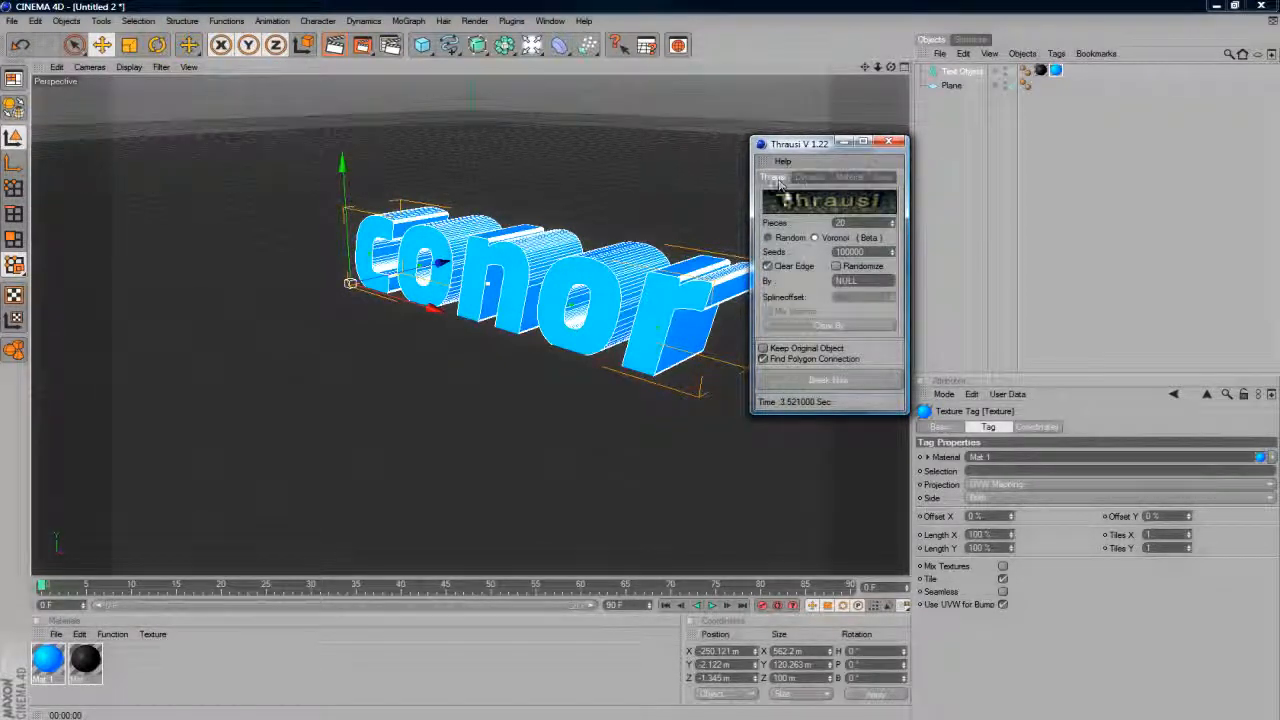
Step: Break the text into 20 random pieces per letter with seed 100000 and minimize the Thrausi window
{"action": "left_click", "coordinate": [817, 380]}
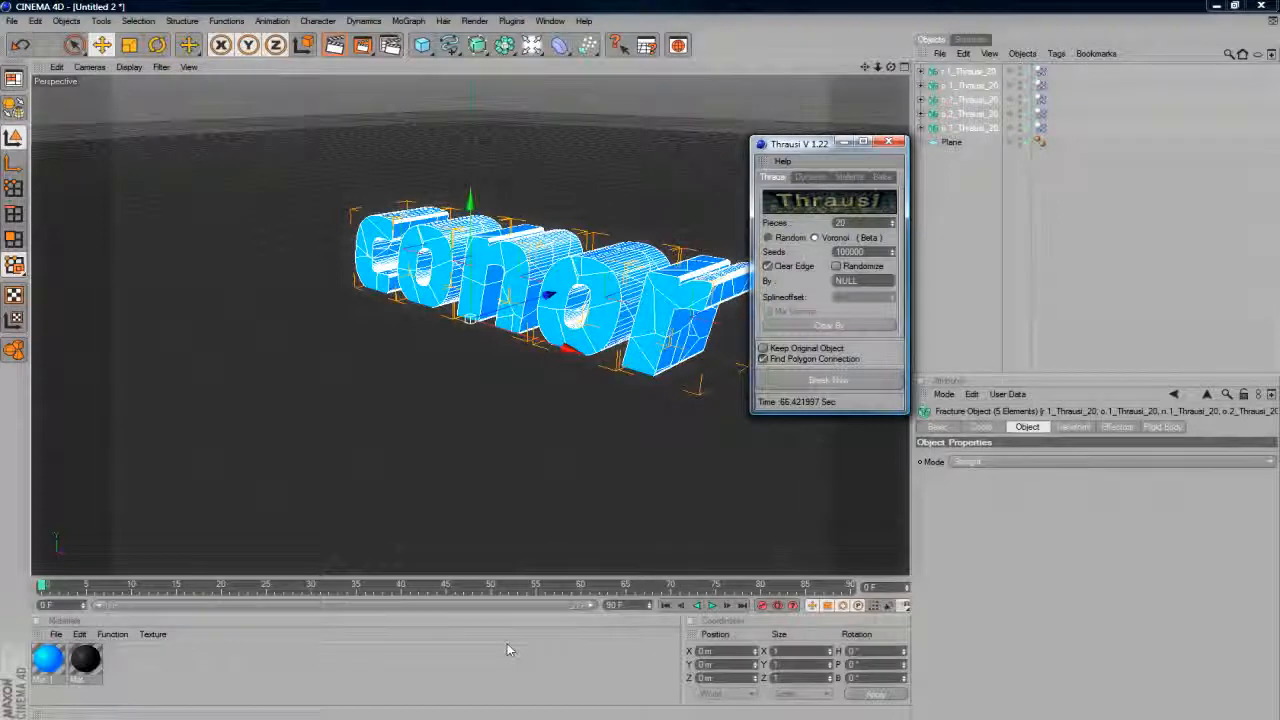
{"action": "left_click", "coordinate": [845, 142]}
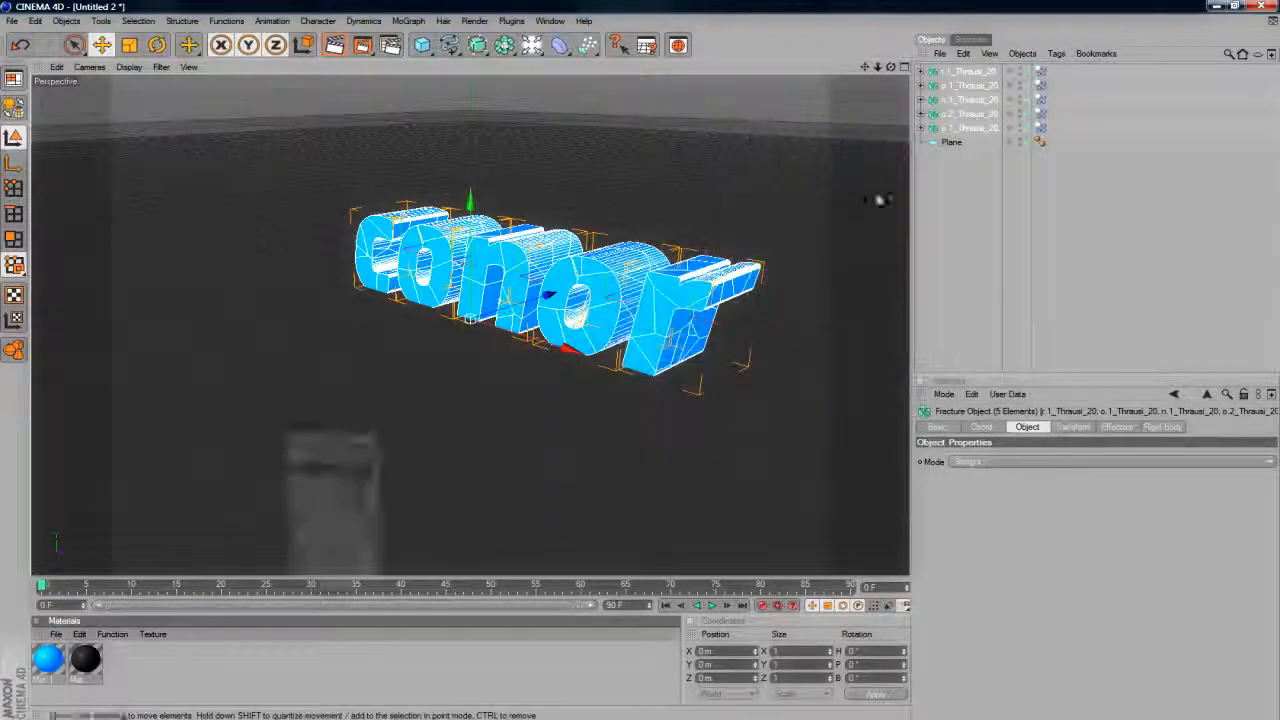
Step: Play the simulation to check how the fractured letters fall, and return to frame 0
{"action": "left_click_drag", "start_coordinate": [865, 68], "coordinate": [828, 73]}
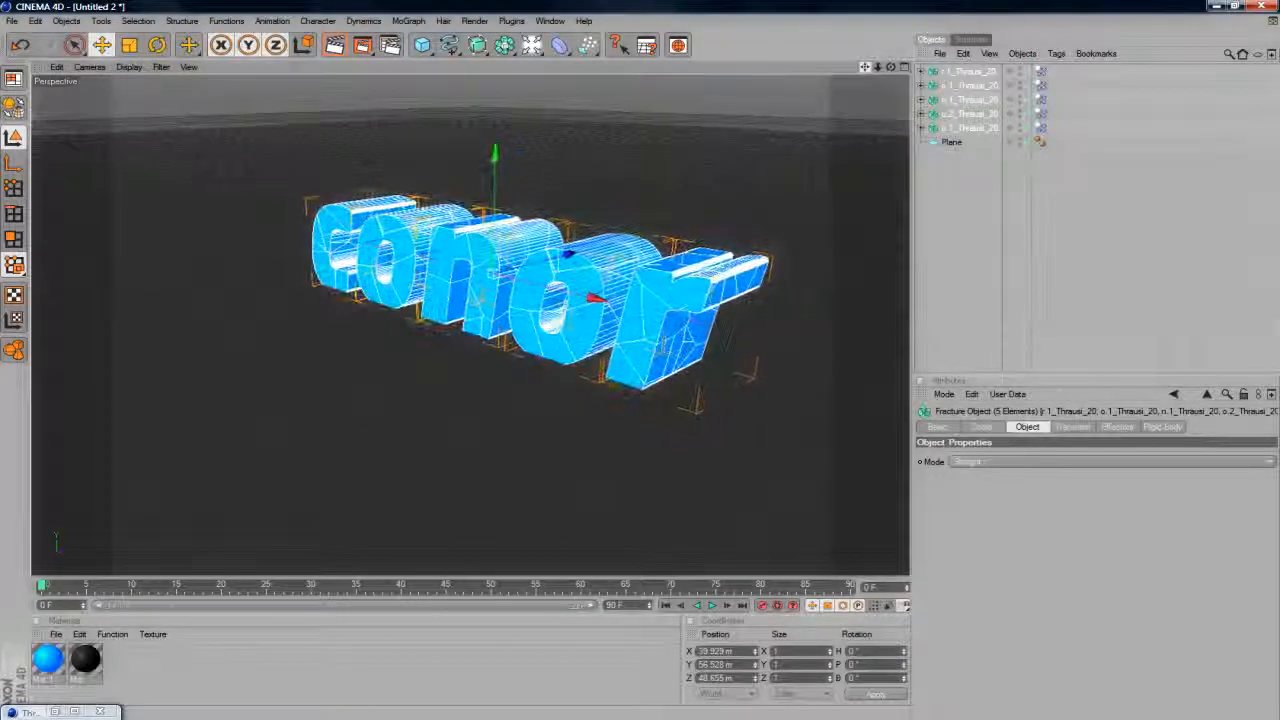
{"action": "left_click", "coordinate": [712, 606]}
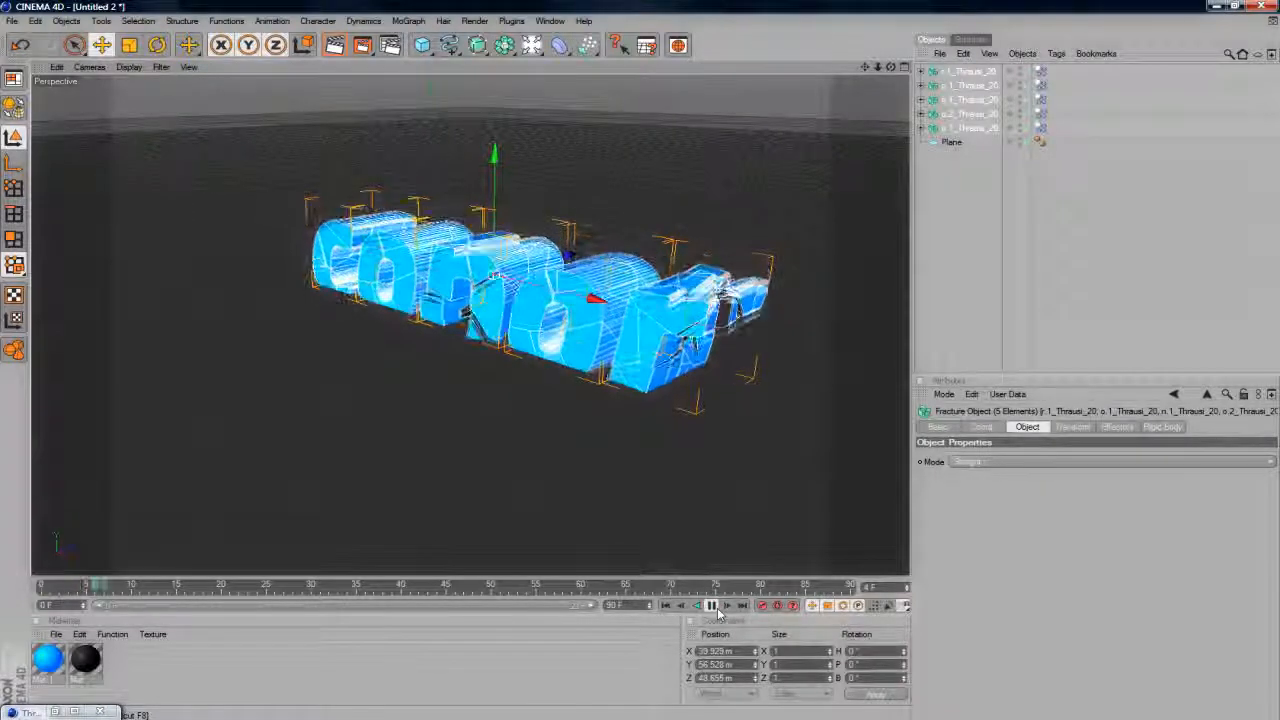
{"action": "left_click", "coordinate": [712, 606]}
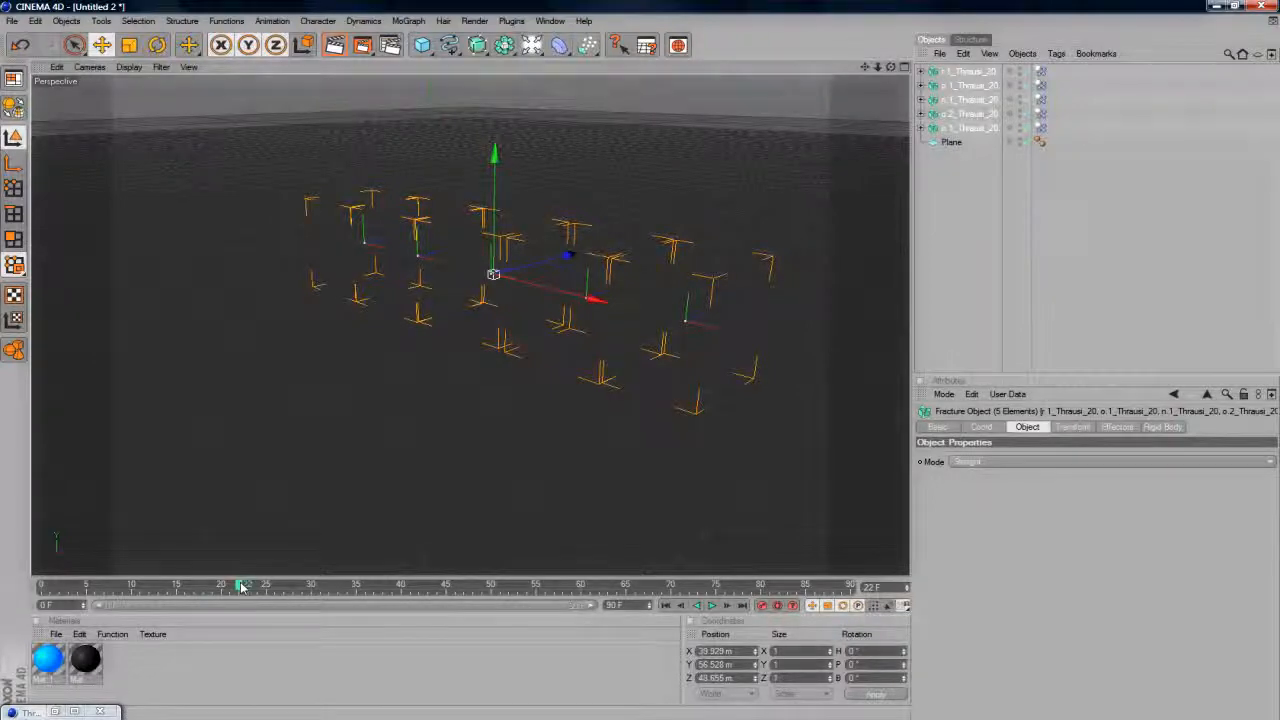
{"action": "left_click", "coordinate": [42, 587]}
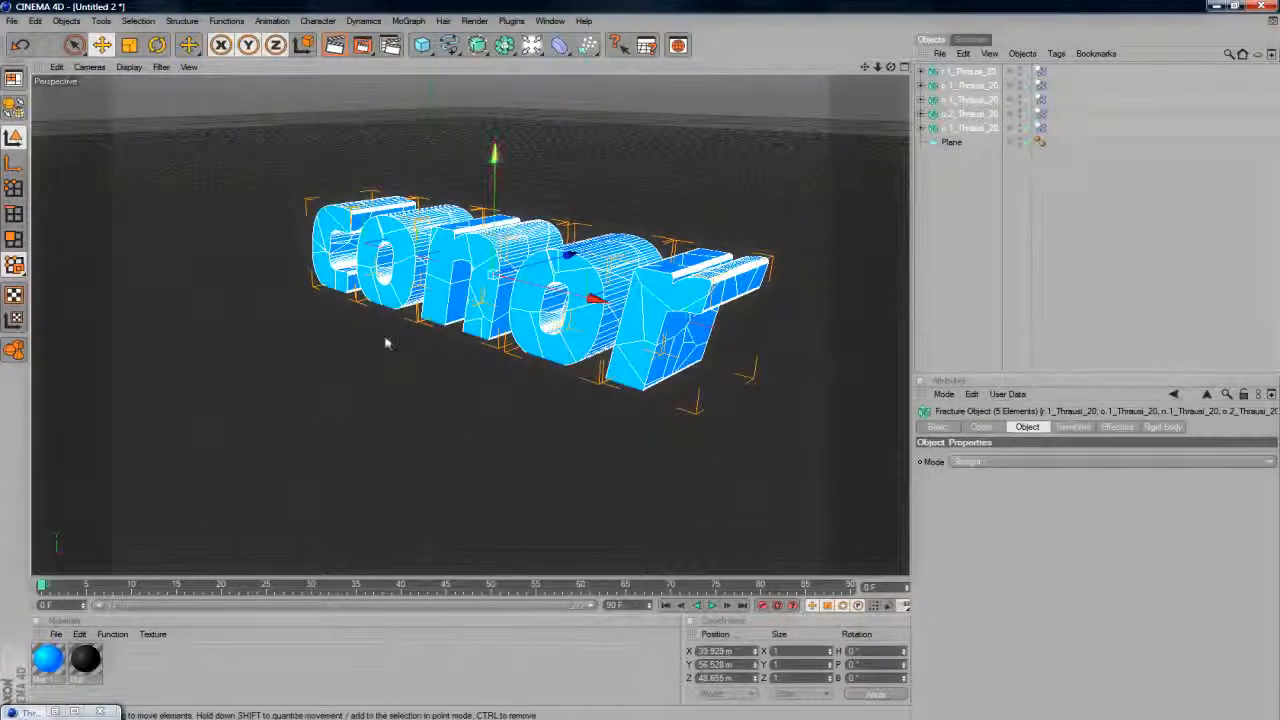
Step: Add a MoGraph Rigid Body tag to the floor plane
{"action": "left_click", "coordinate": [951, 141]}
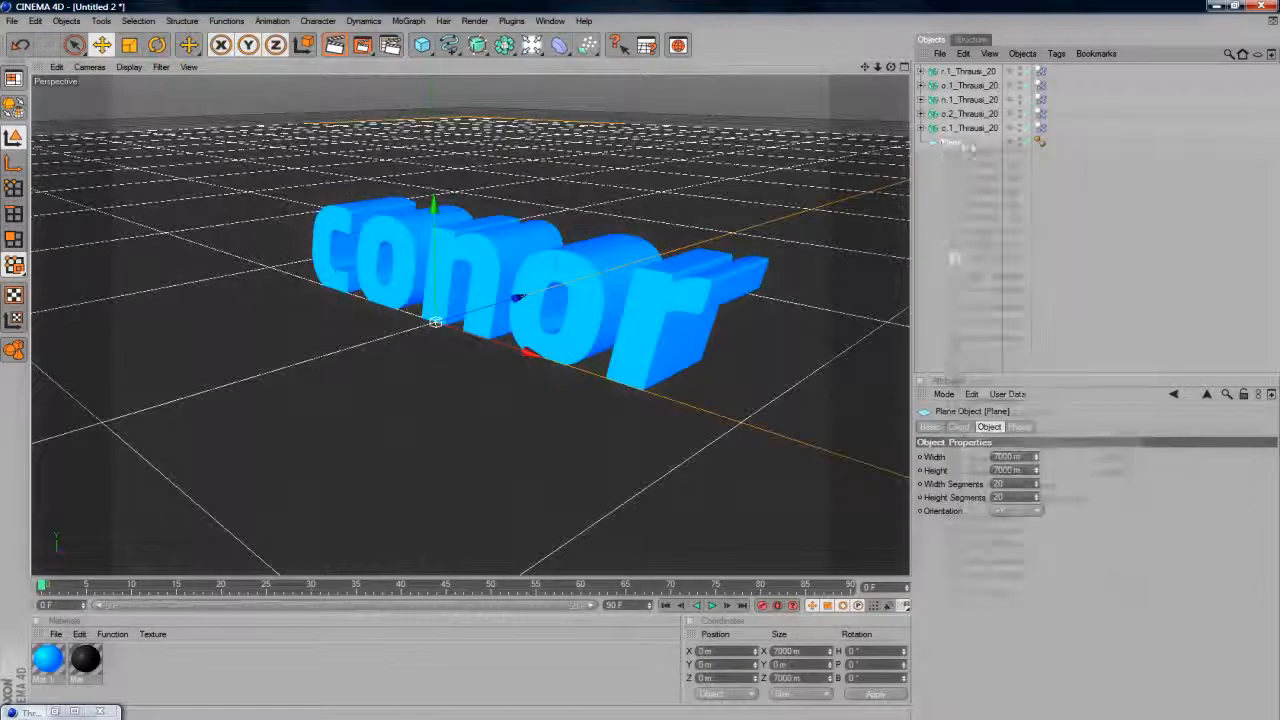
{"action": "right_click", "coordinate": [955, 143]}
{"action": "mouse_move", "coordinate": [1027, 240]}
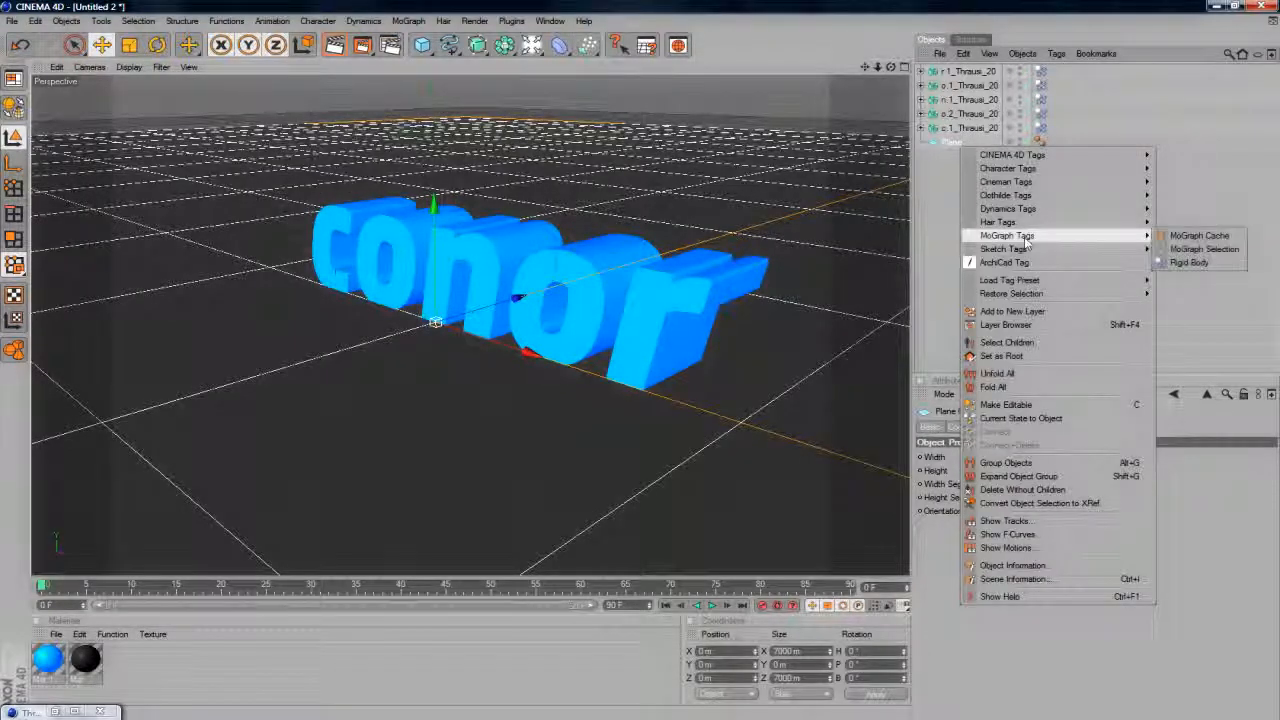
{"action": "left_click", "coordinate": [1189, 262]}
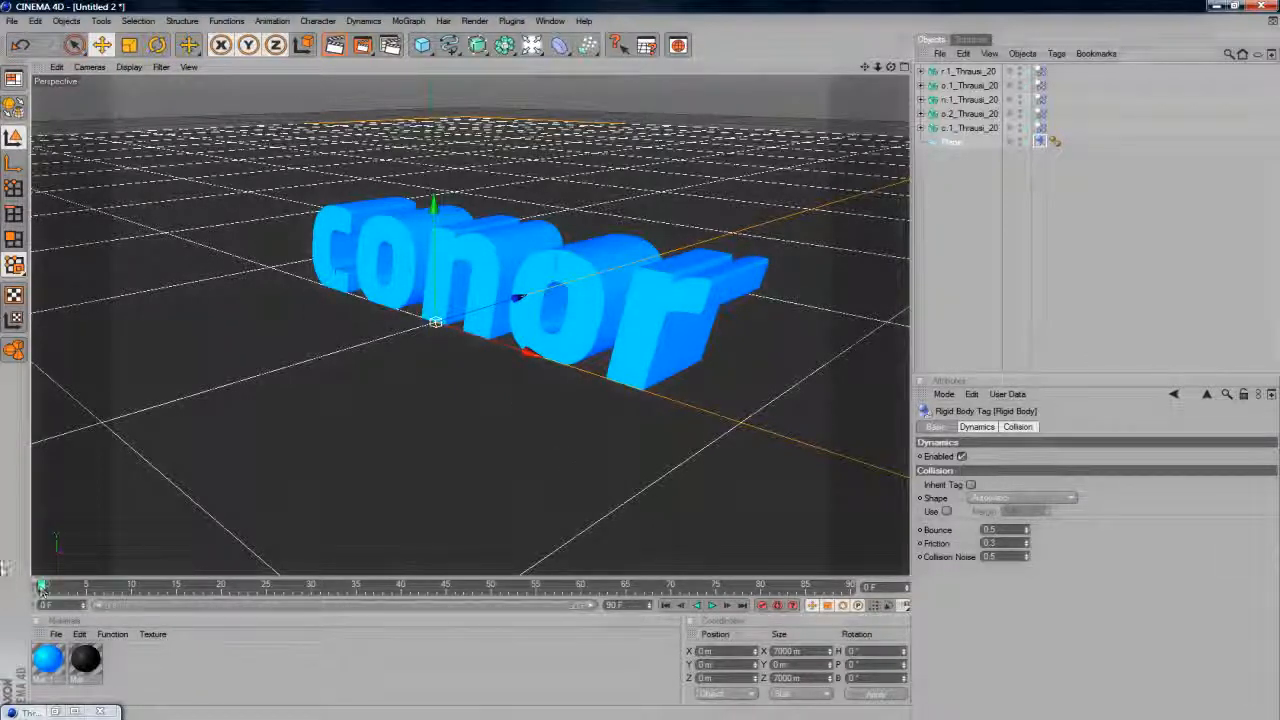
Step: Play the simulation to about frame 84 and render the view to check the shattered pieces on the floor
{"action": "left_click", "coordinate": [711, 605]}
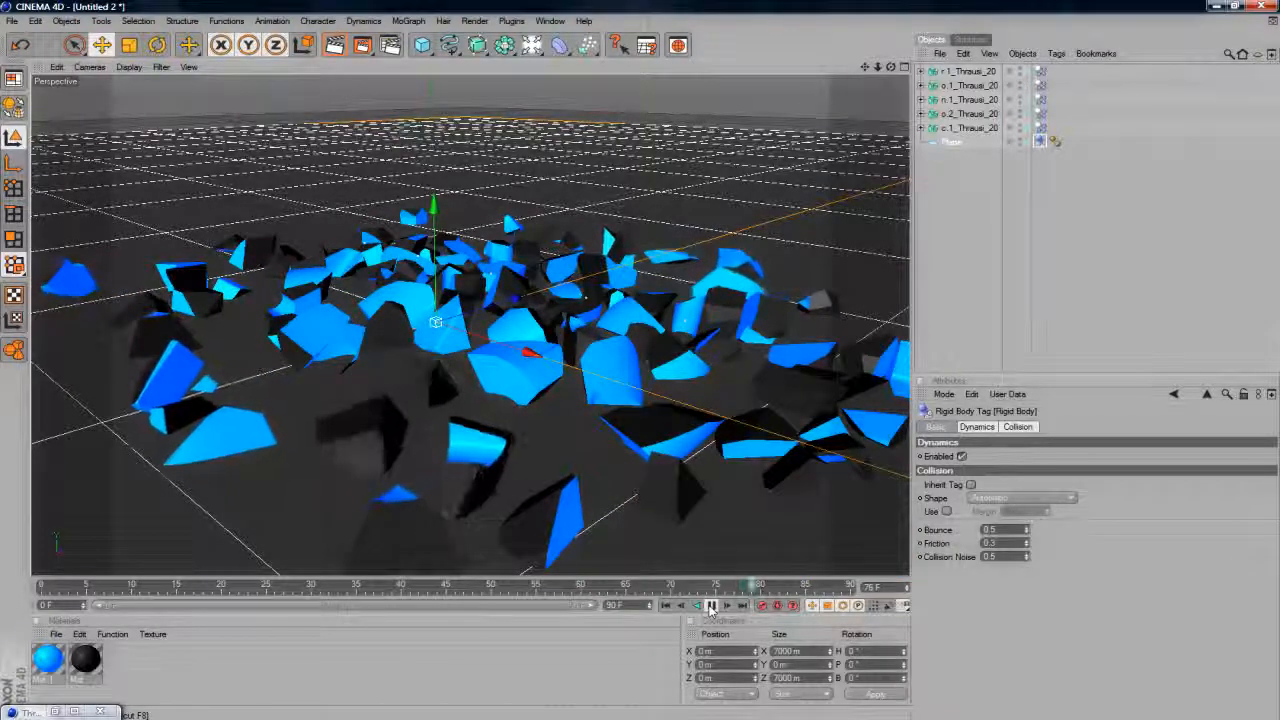
{"action": "left_click", "coordinate": [710, 606]}
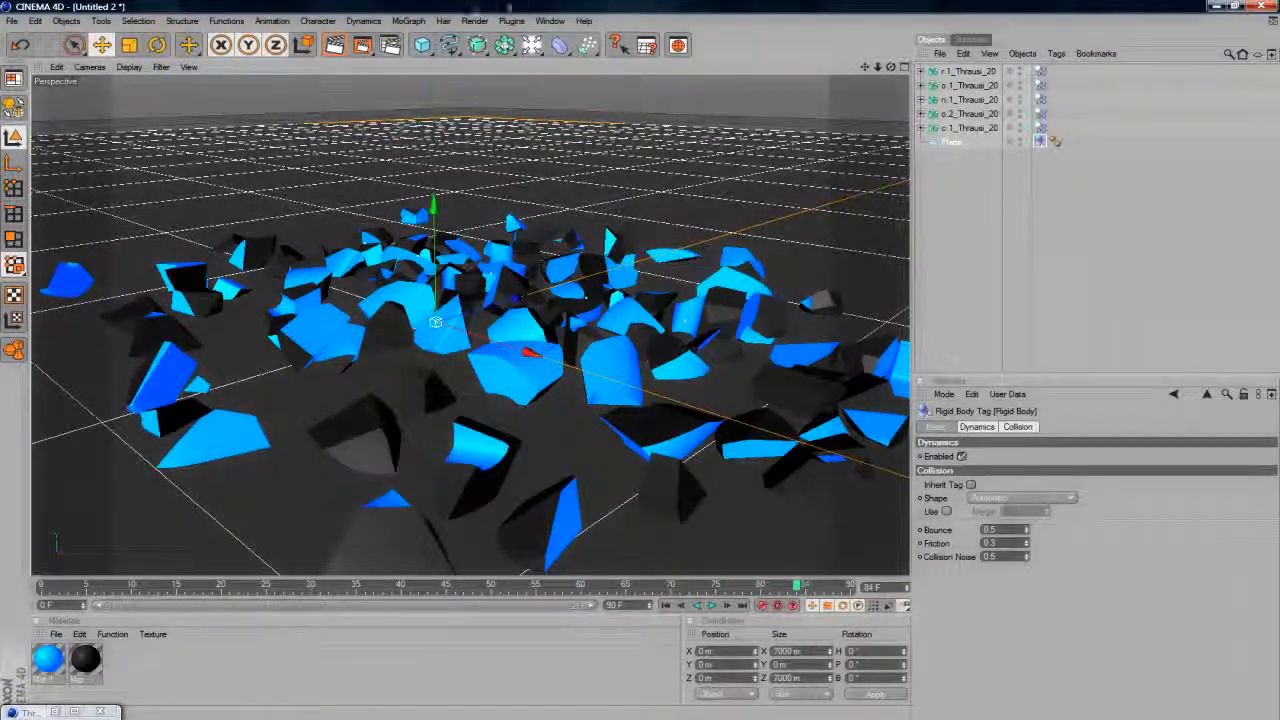
{"action": "left_click", "coordinate": [334, 46]}
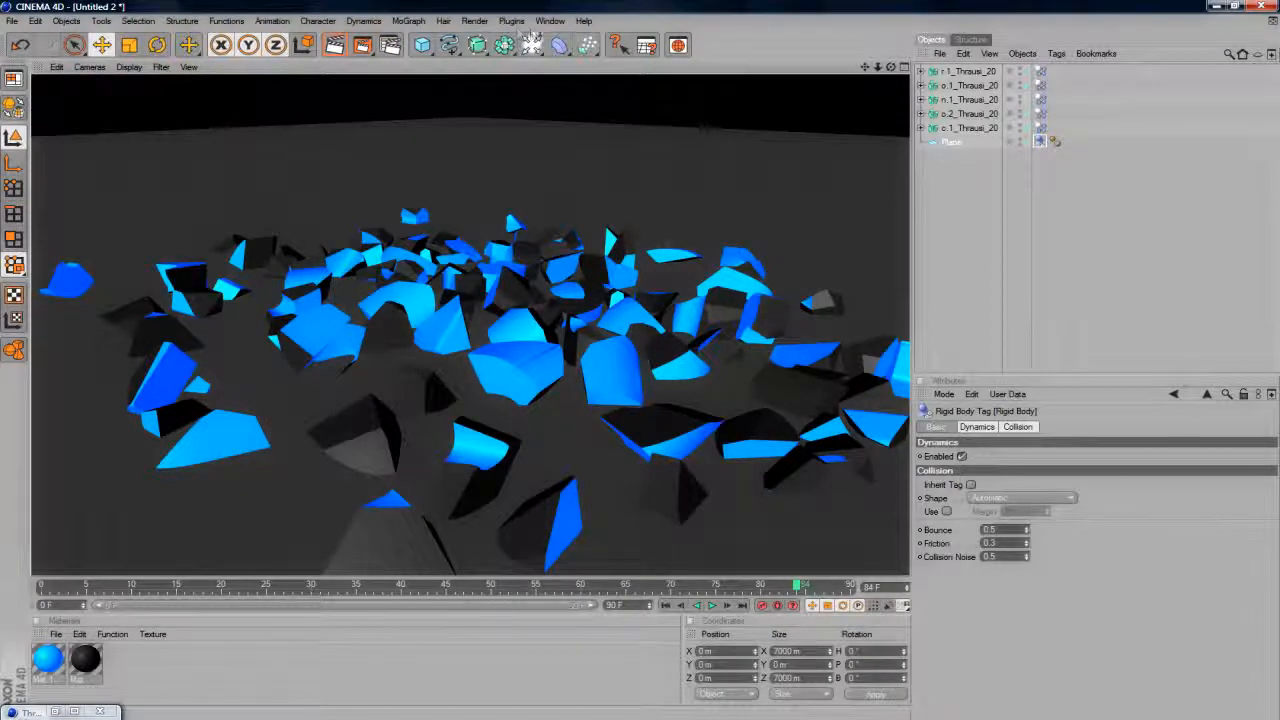
Step: Add the Ambient Occlusion effect to the render settings
{"action": "left_click", "coordinate": [516, 23]}
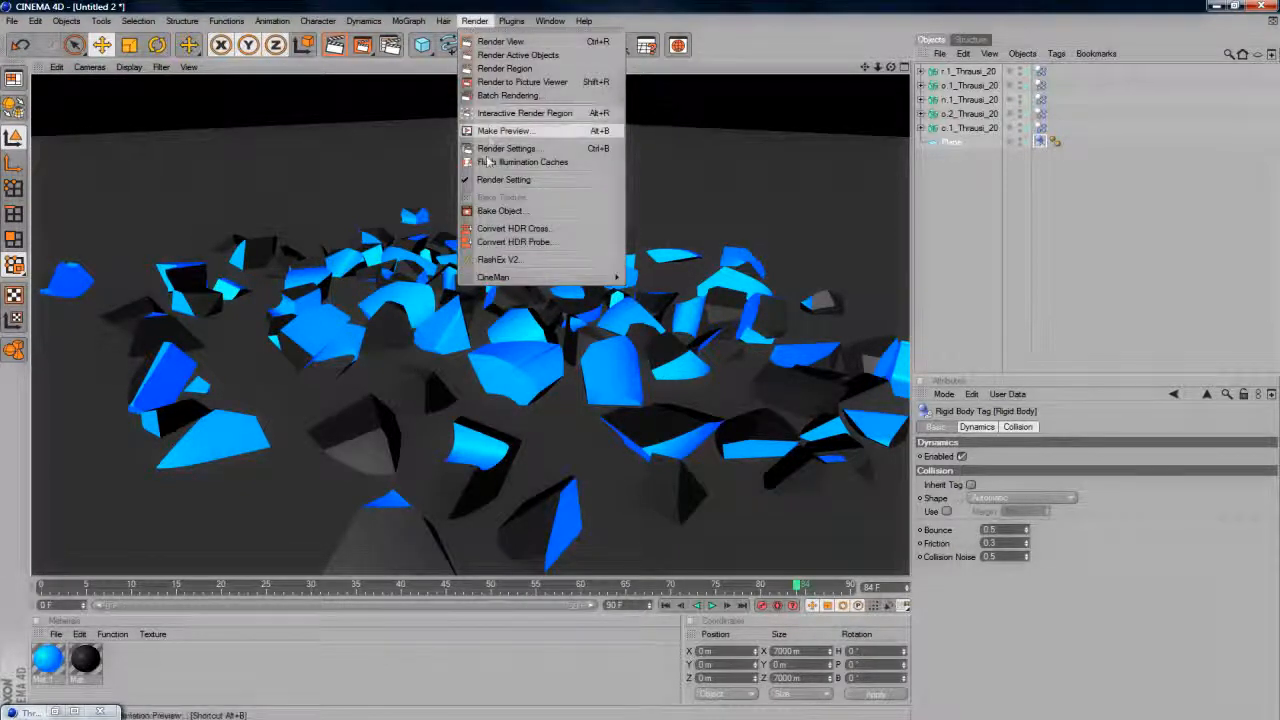
{"action": "left_click", "coordinate": [490, 149]}
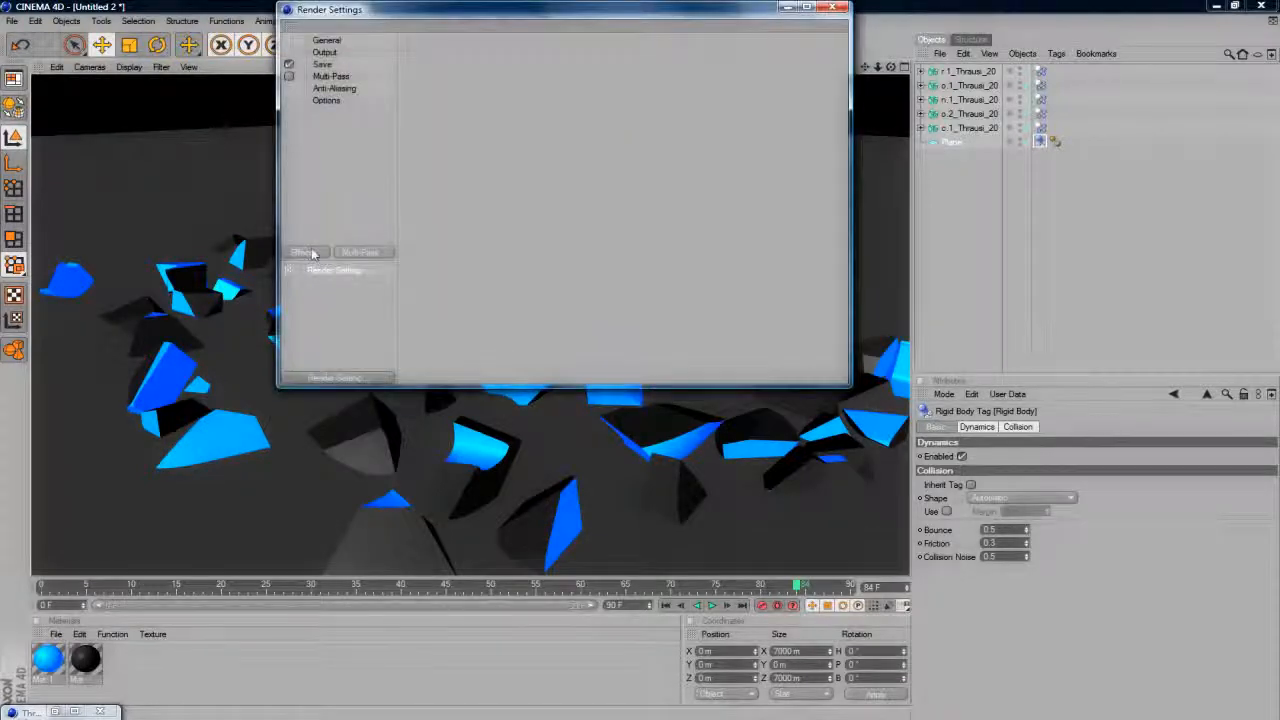
{"action": "left_click", "coordinate": [301, 252]}
{"action": "left_click", "coordinate": [370, 334]}
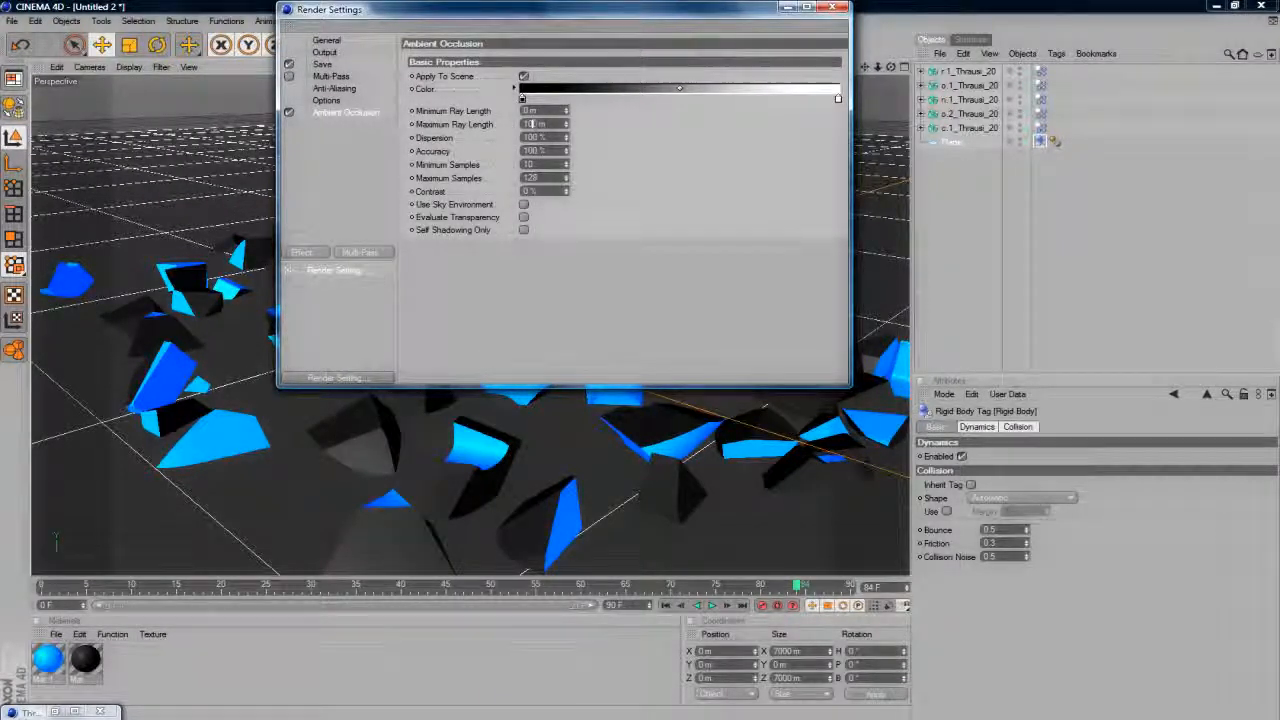
Step: Set the ambient occlusion's maximum ray length to 160 m and contrast to 35 %, and close the render settings
{"action": "double_click", "coordinate": [531, 124]}
{"action": "type", "text": "160"}
{"action": "key", "text": "Tab"}
{"action": "key", "text": "Tab"}
{"action": "key", "text": "Tab"}
{"action": "key", "text": "Tab"}
{"action": "key", "text": "Tab"}
{"action": "type", "text": "35"}
{"action": "key", "text": "Return"}
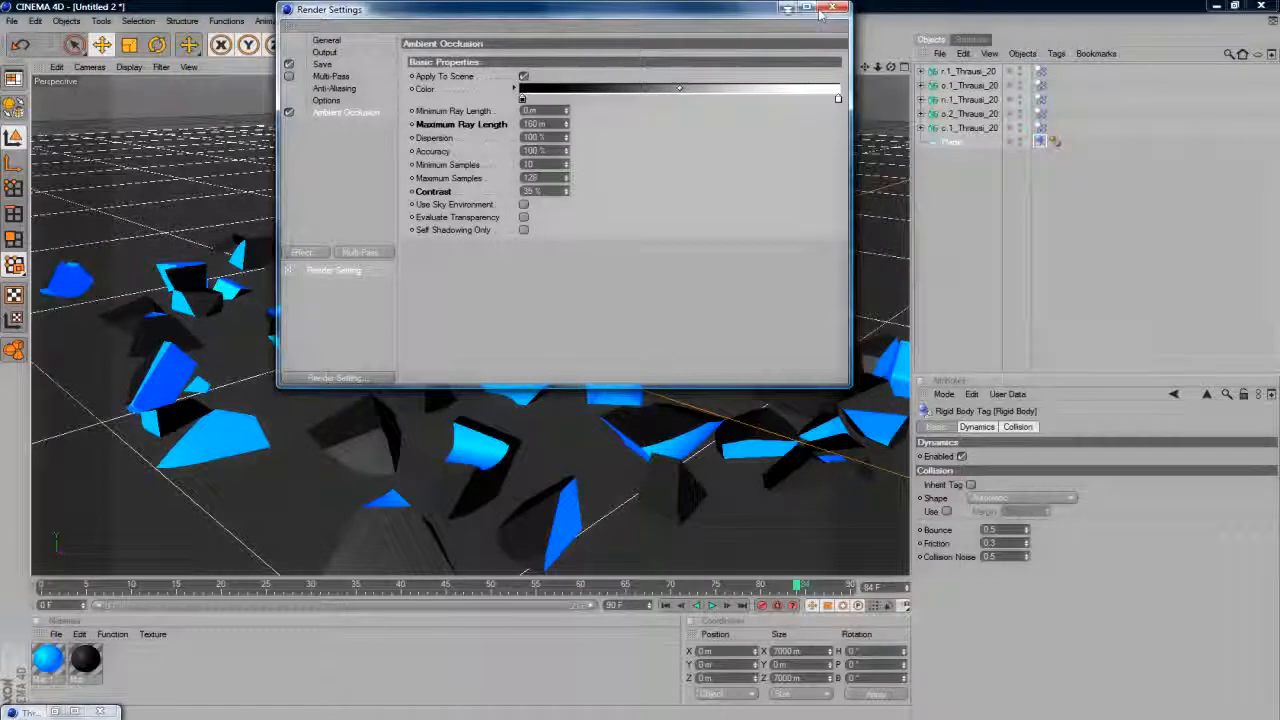
{"action": "left_click", "coordinate": [832, 8]}
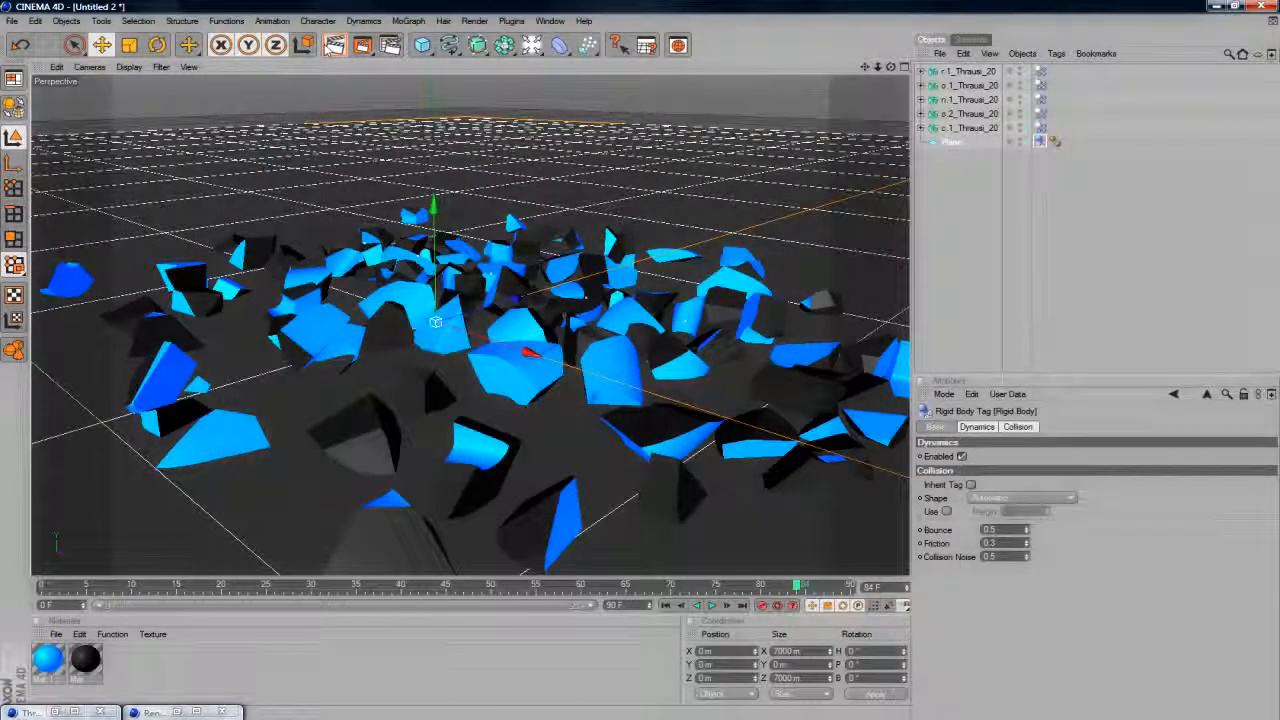
Step: Render the view to check the ambient occlusion, replay the start of the simulation and return to frame 0
{"action": "left_click", "coordinate": [334, 46]}
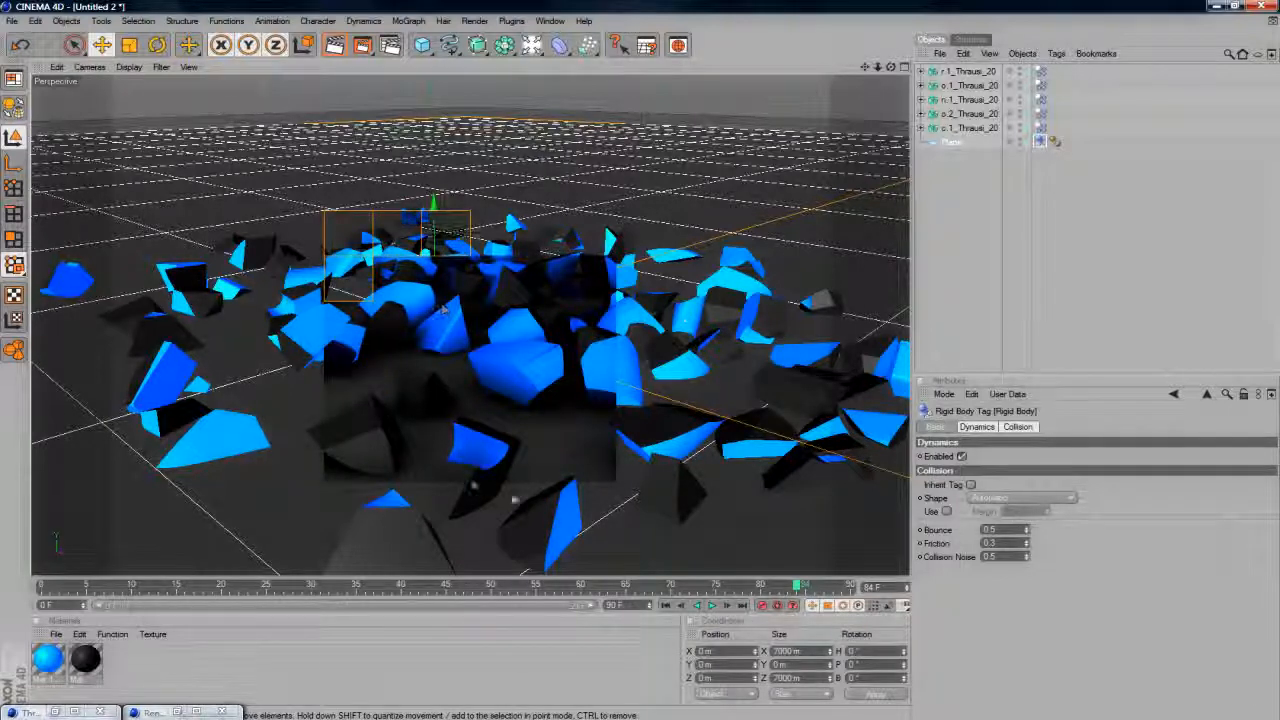
{"action": "left_click_drag", "start_coordinate": [798, 587], "coordinate": [45, 585]}
{"action": "left_click", "coordinate": [712, 605]}
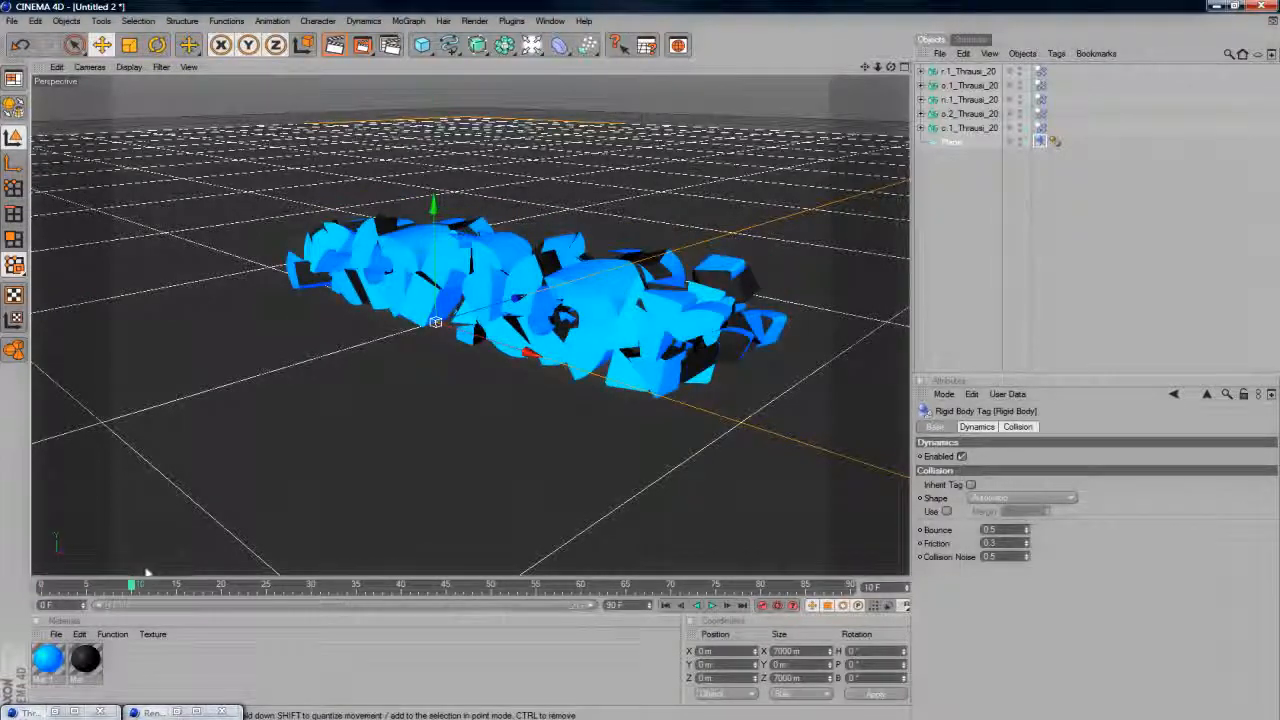
{"action": "left_click", "coordinate": [42, 585]}
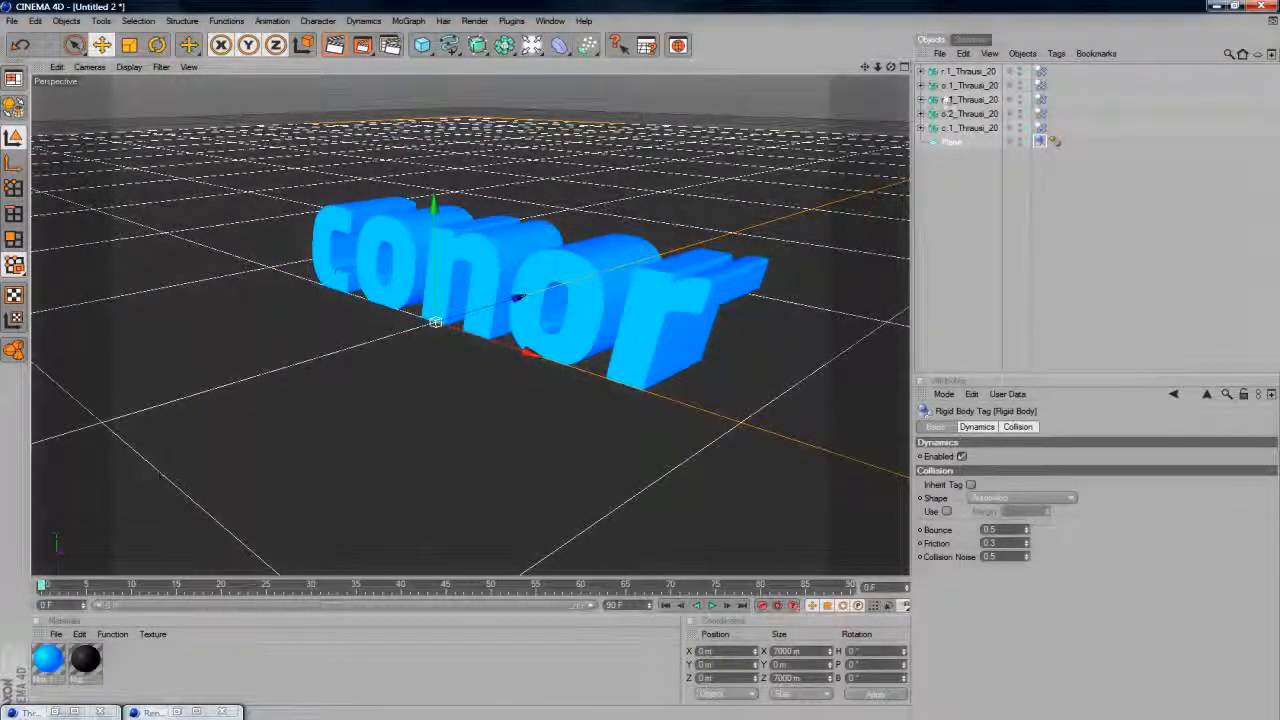
Step: Delete all five fractured letter objects, keeping only the floor plane
{"action": "left_click", "coordinate": [953, 141]}
{"action": "left_click", "coordinate": [967, 129]}
{"action": "key", "text": "Delete"}
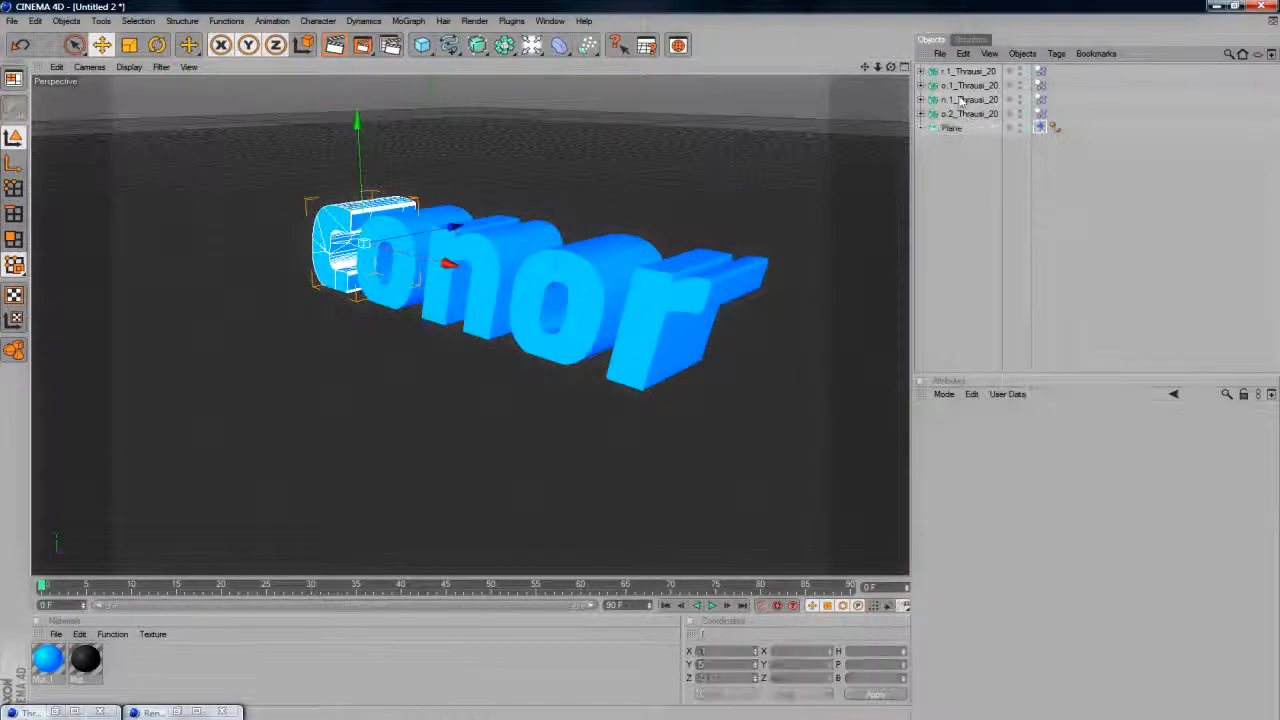
{"action": "left_click", "coordinate": [961, 101]}
{"action": "key", "text": "Delete"}
{"action": "left_click", "coordinate": [962, 101]}
{"action": "key", "text": "Delete"}
{"action": "left_click", "coordinate": [962, 88]}
{"action": "key", "text": "Delete"}
{"action": "left_click", "coordinate": [961, 75]}
{"action": "key", "text": "Delete"}
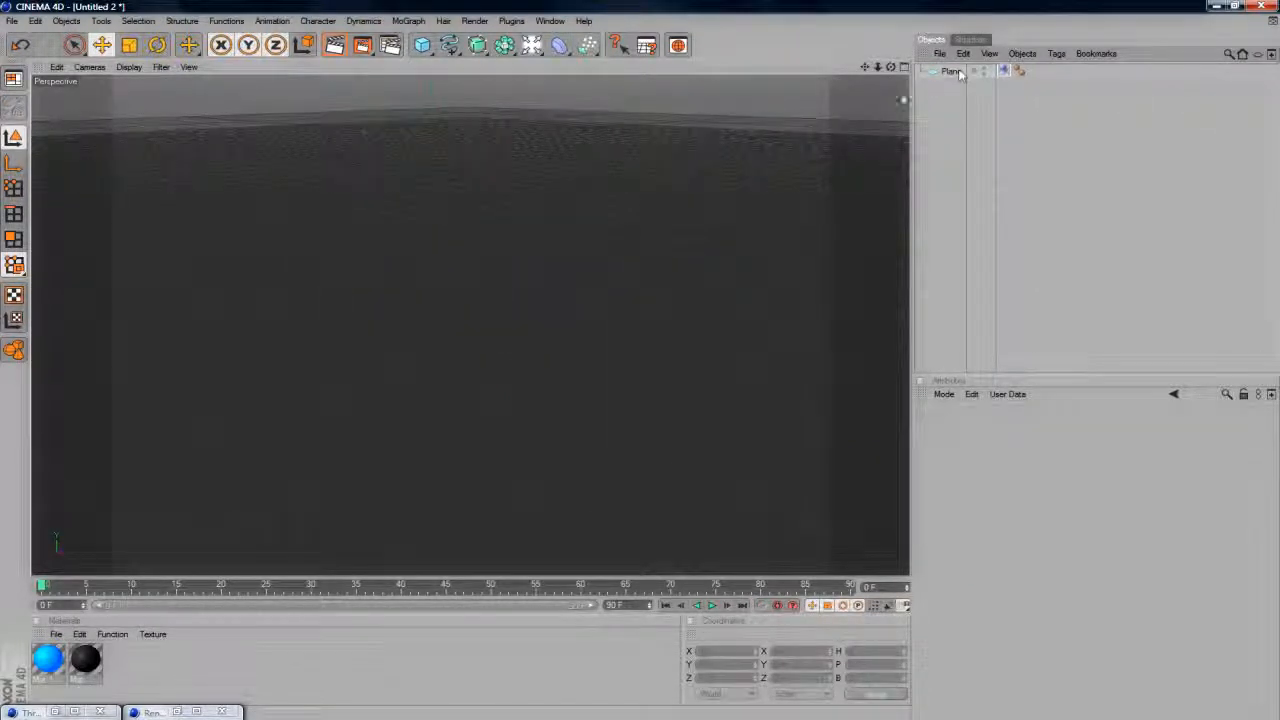
Step: Add a 200 m cube raised to Y 100 m and apply the dark grey and the blue material to it
{"action": "left_click", "coordinate": [422, 45]}
{"action": "left_click_drag", "start_coordinate": [434, 200], "coordinate": [431, 116]}
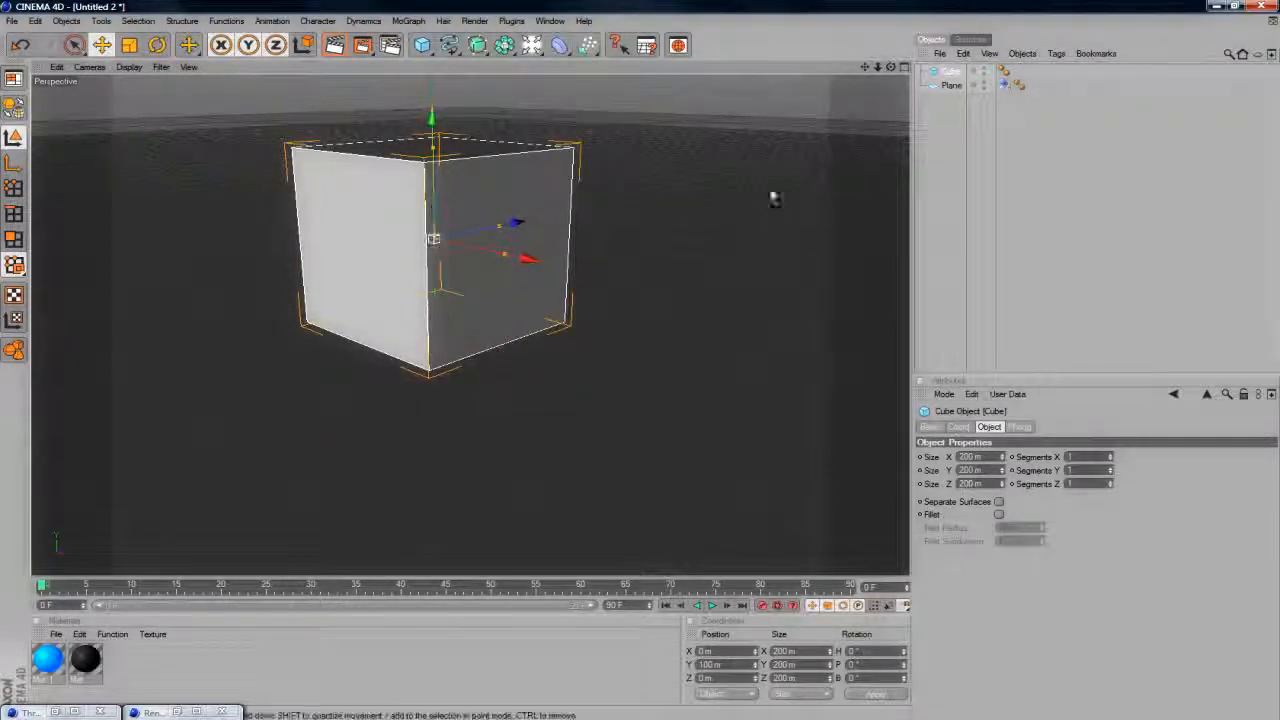
{"action": "left_click_drag", "start_coordinate": [85, 658], "coordinate": [343, 337]}
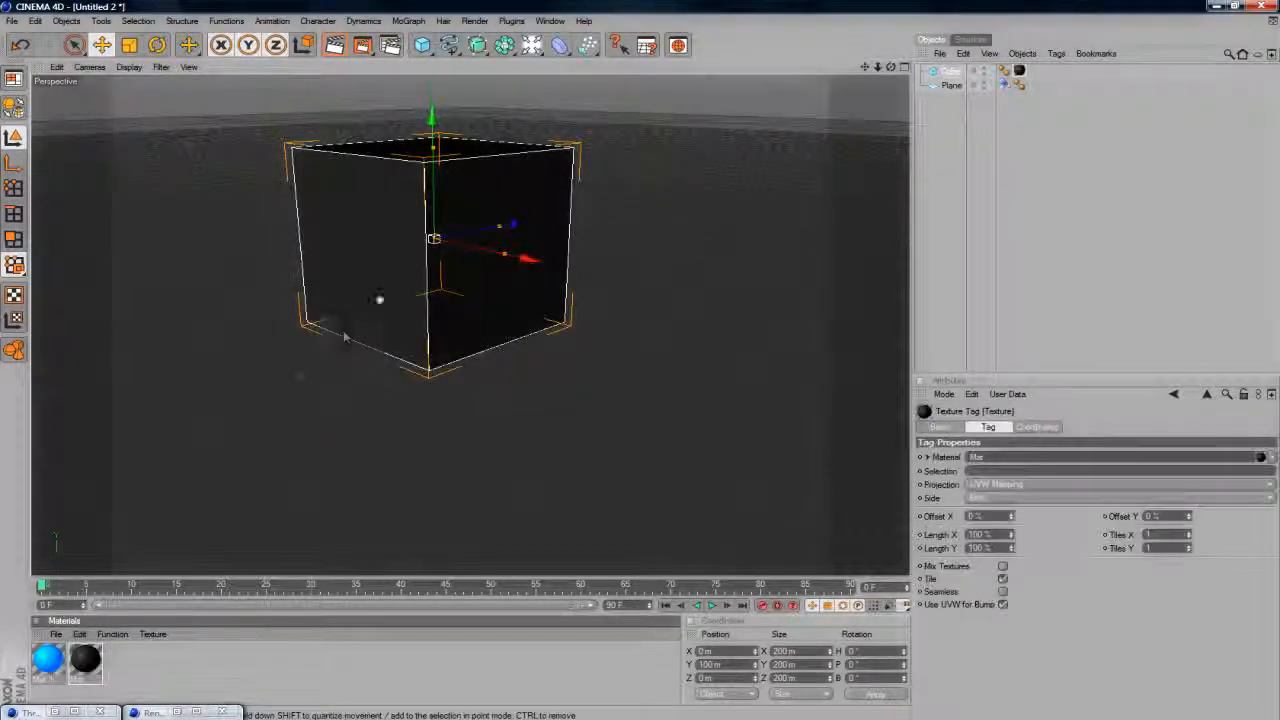
{"action": "left_click_drag", "start_coordinate": [47, 658], "coordinate": [548, 140]}
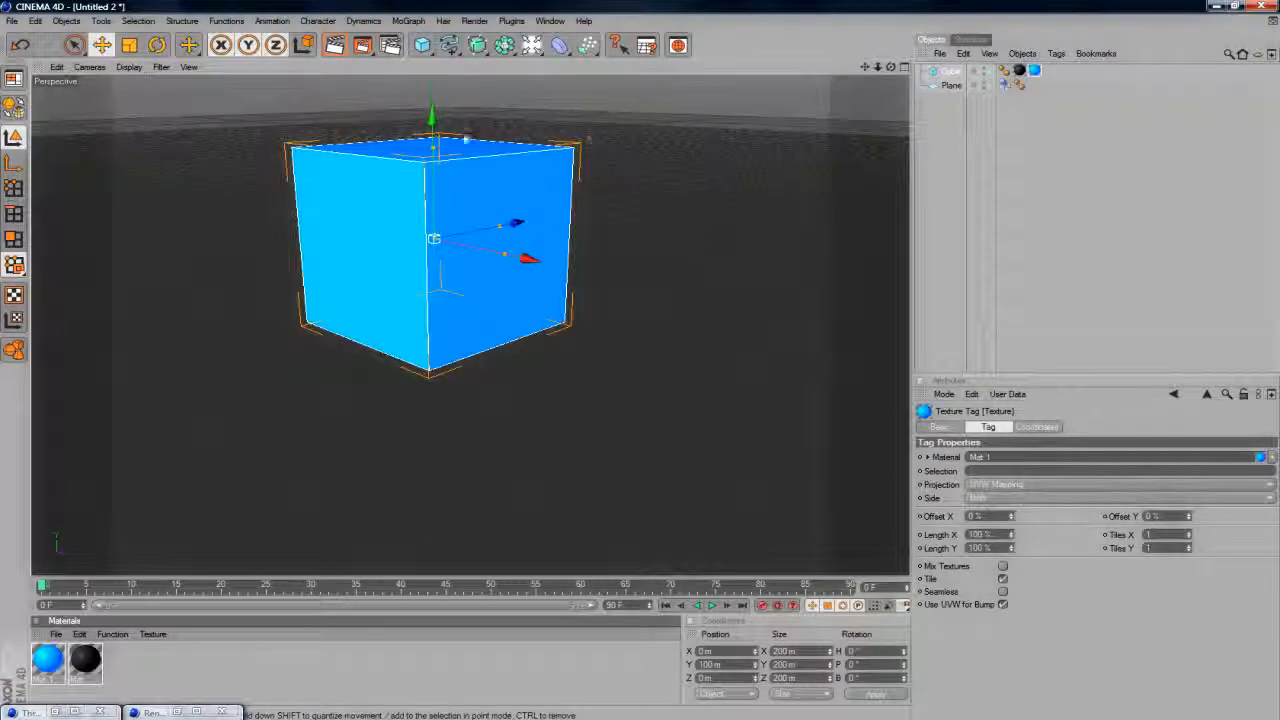
Step: Break the cube into 20 random pieces with Thrausi, using seed 100000
{"action": "left_click", "coordinate": [950, 71]}
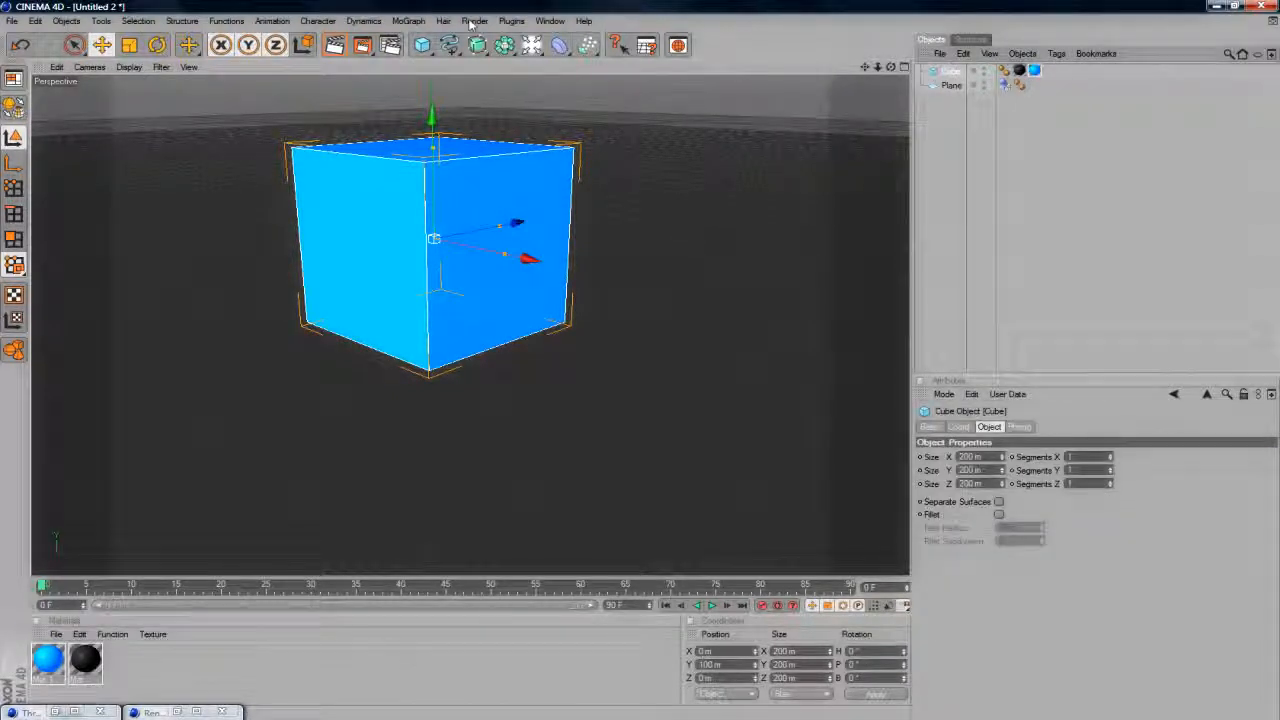
{"action": "left_click", "coordinate": [512, 21]}
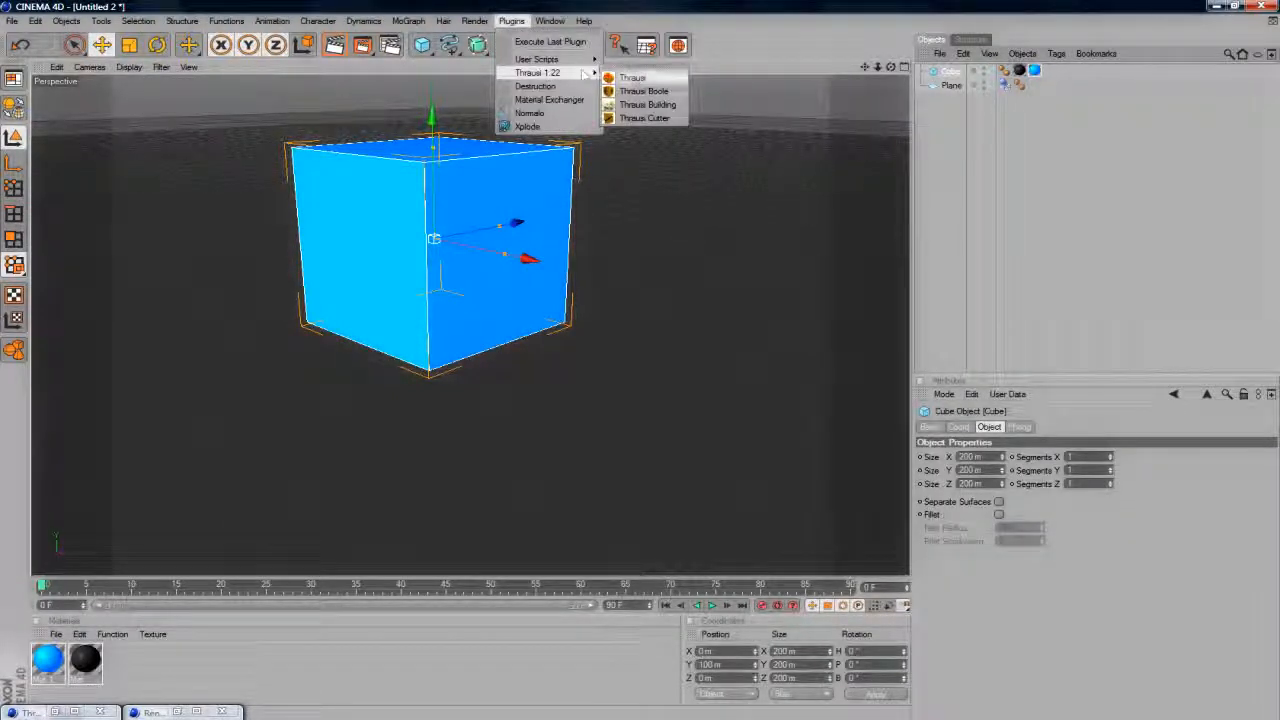
{"action": "left_click", "coordinate": [630, 77]}
{"action": "left_click", "coordinate": [866, 382]}
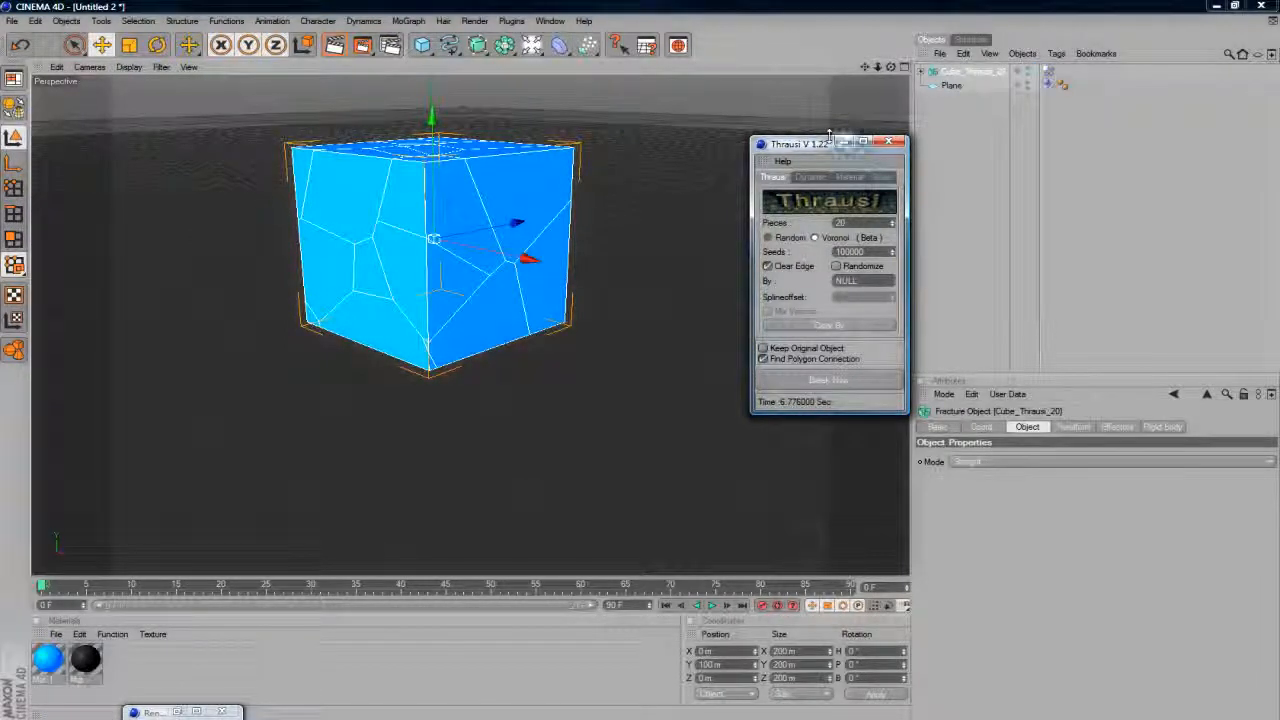
Step: Close the Thrausi settings, play the cube's shatter simulation and return to frame 0
{"action": "left_click", "coordinate": [888, 141]}
{"action": "left_click", "coordinate": [710, 606]}
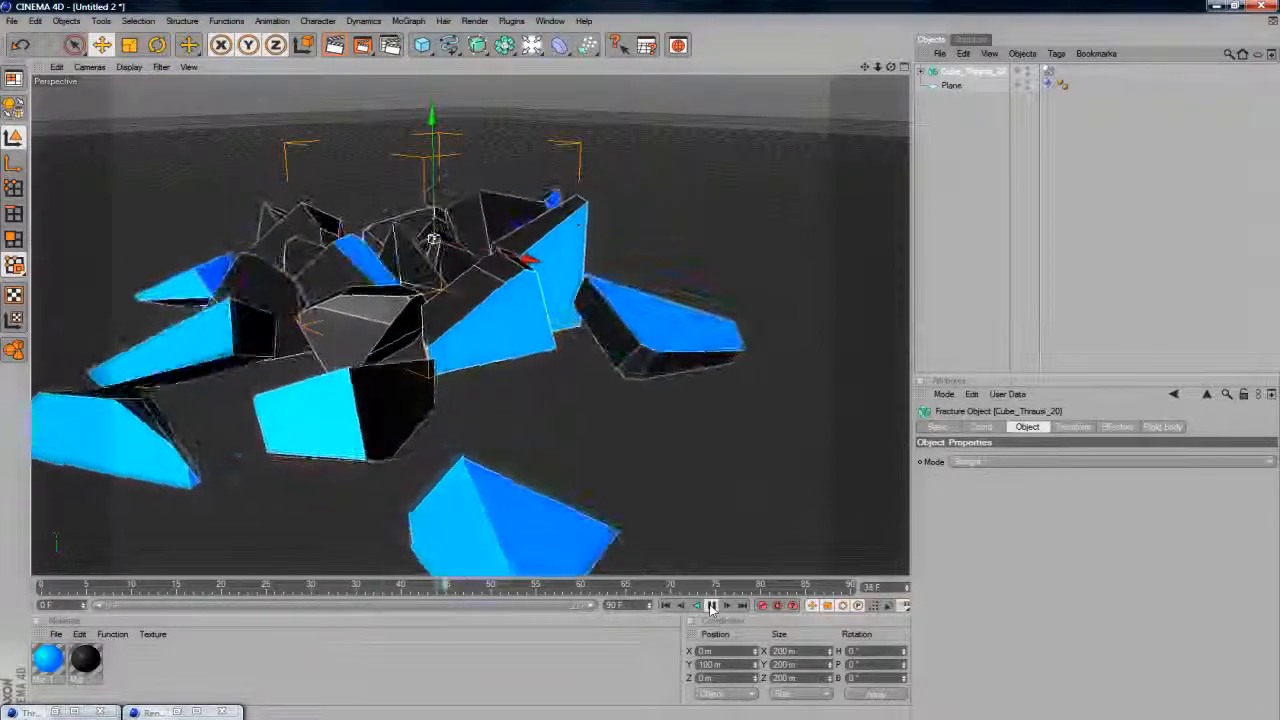
{"action": "left_click", "coordinate": [712, 606]}
{"action": "left_click_drag", "start_coordinate": [541, 594], "coordinate": [3, 519]}
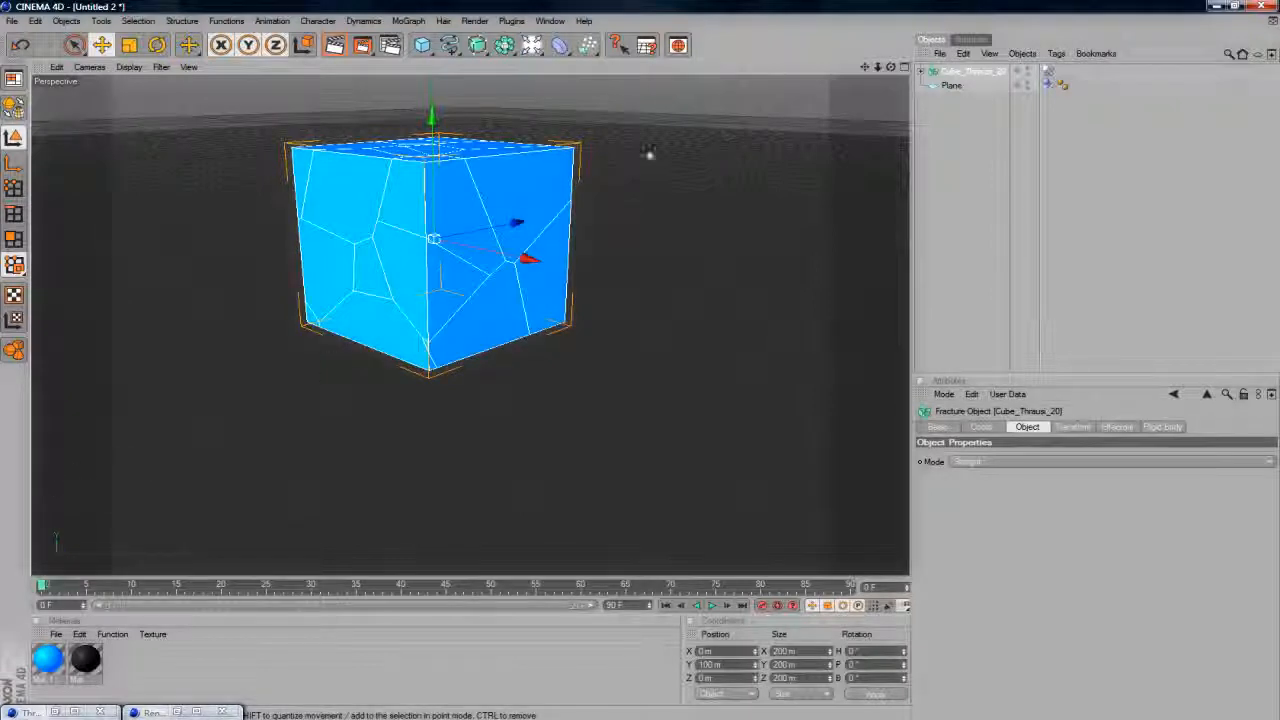
Step: Select the fractured piece at the cube's lower front corner (Pieces 2) and break it into smaller pieces with Thrausi
{"action": "left_click_drag", "start_coordinate": [890, 67], "coordinate": [614, 42]}
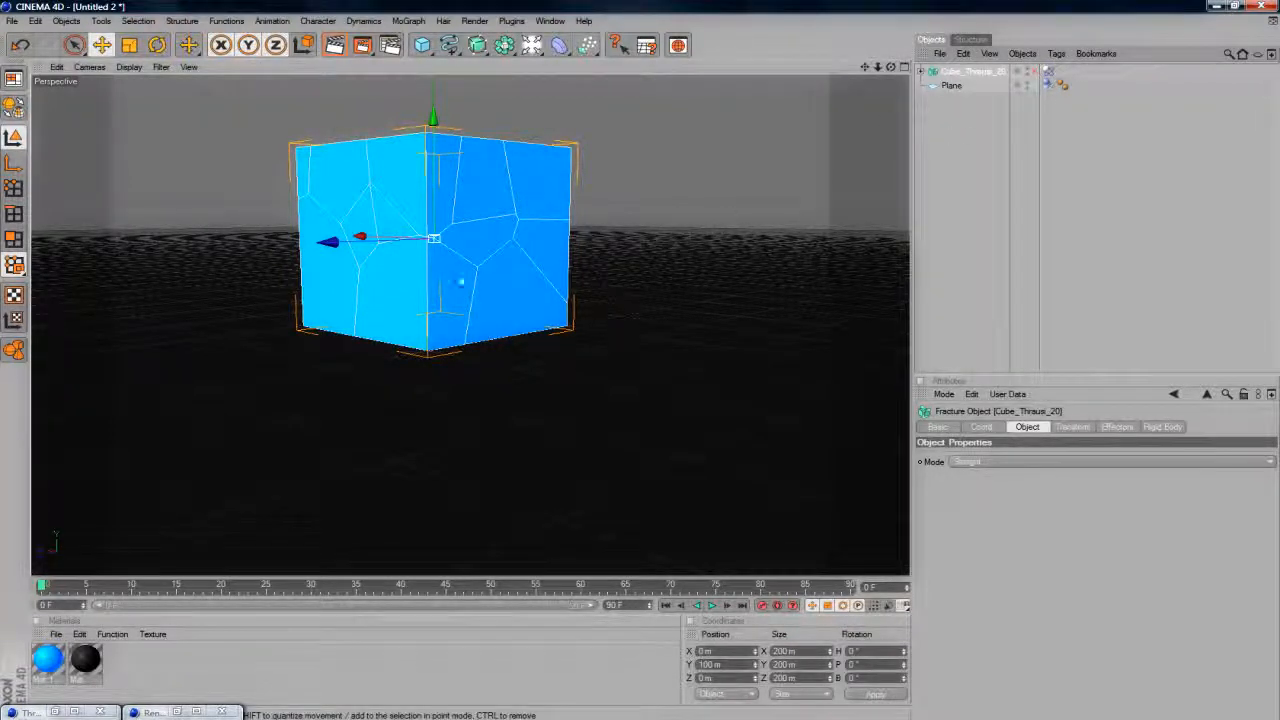
{"action": "left_click", "coordinate": [418, 287]}
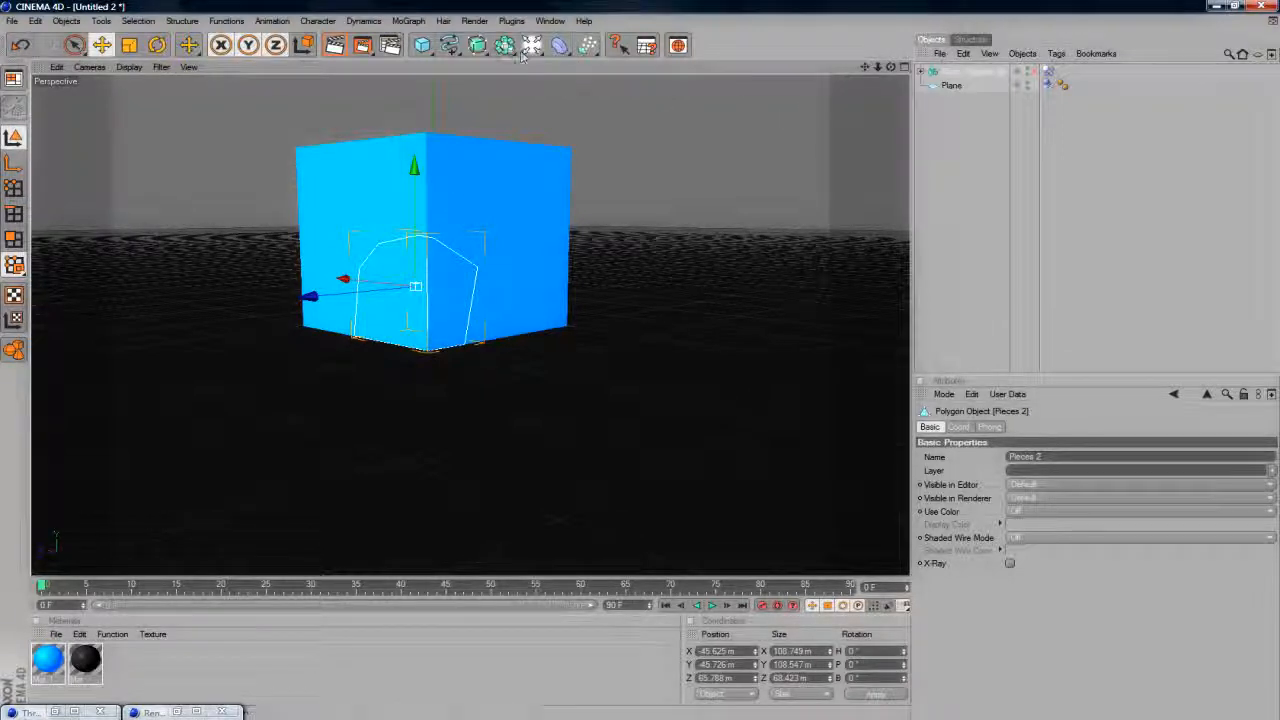
{"action": "left_click", "coordinate": [511, 21]}
{"action": "mouse_move", "coordinate": [548, 72]}
{"action": "left_click", "coordinate": [645, 73]}
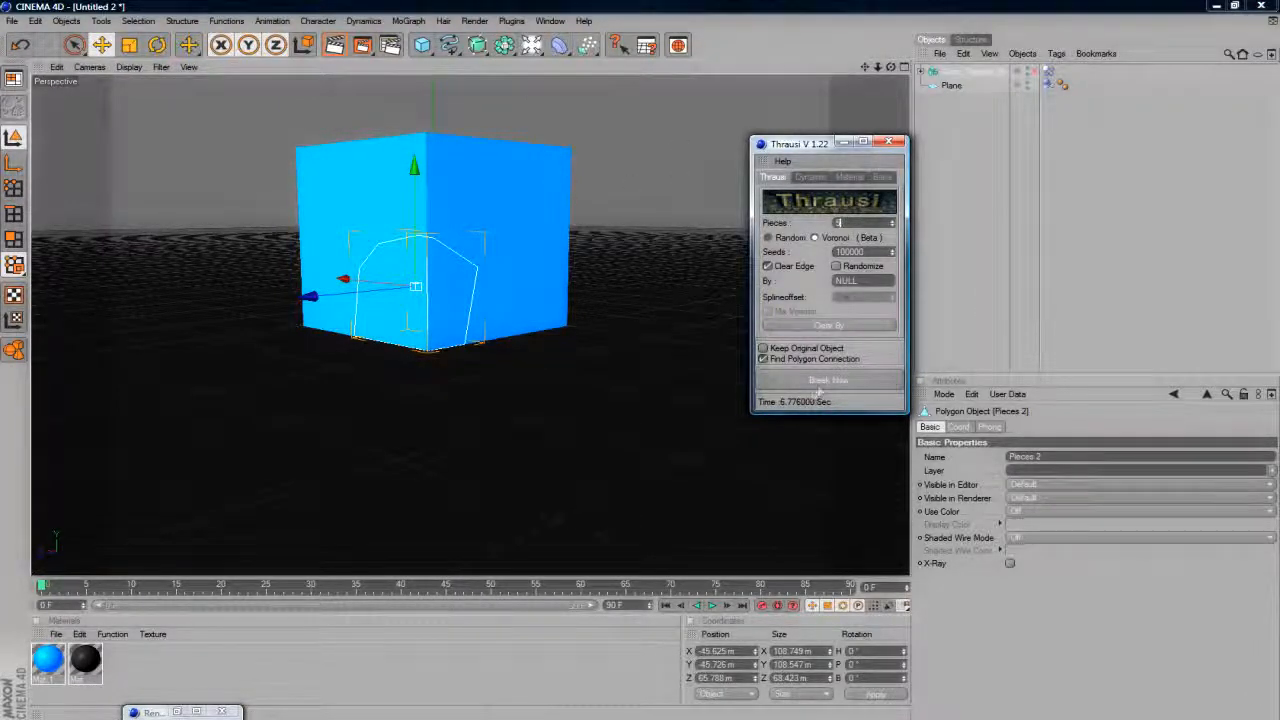
{"action": "left_click", "coordinate": [847, 142]}
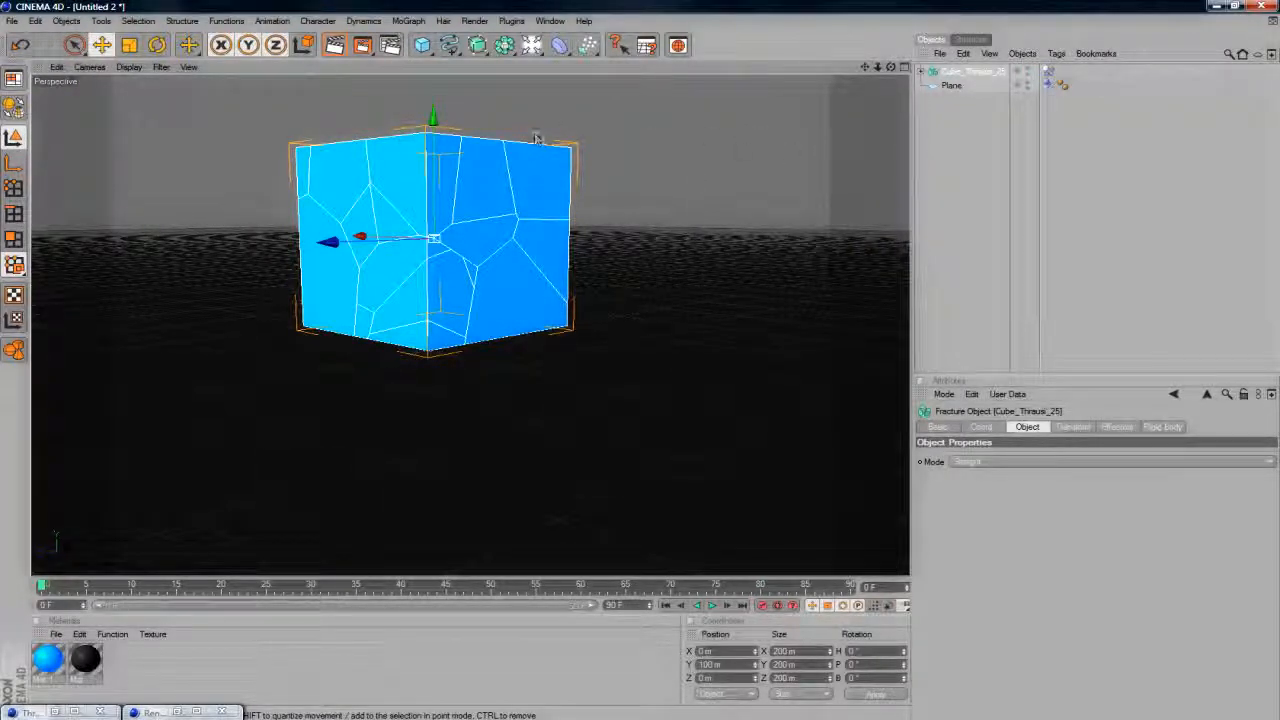
Step: Play the simulation of the further fractured cube twice, returning to frame 0 each time
{"action": "mouse_move", "coordinate": [890, 68]}
{"action": "left_mouse_down"}
{"action": "mouse_move", "coordinate": [866, 82]}
{"action": "mouse_move", "coordinate": [891, 67]}
{"action": "left_mouse_up"}
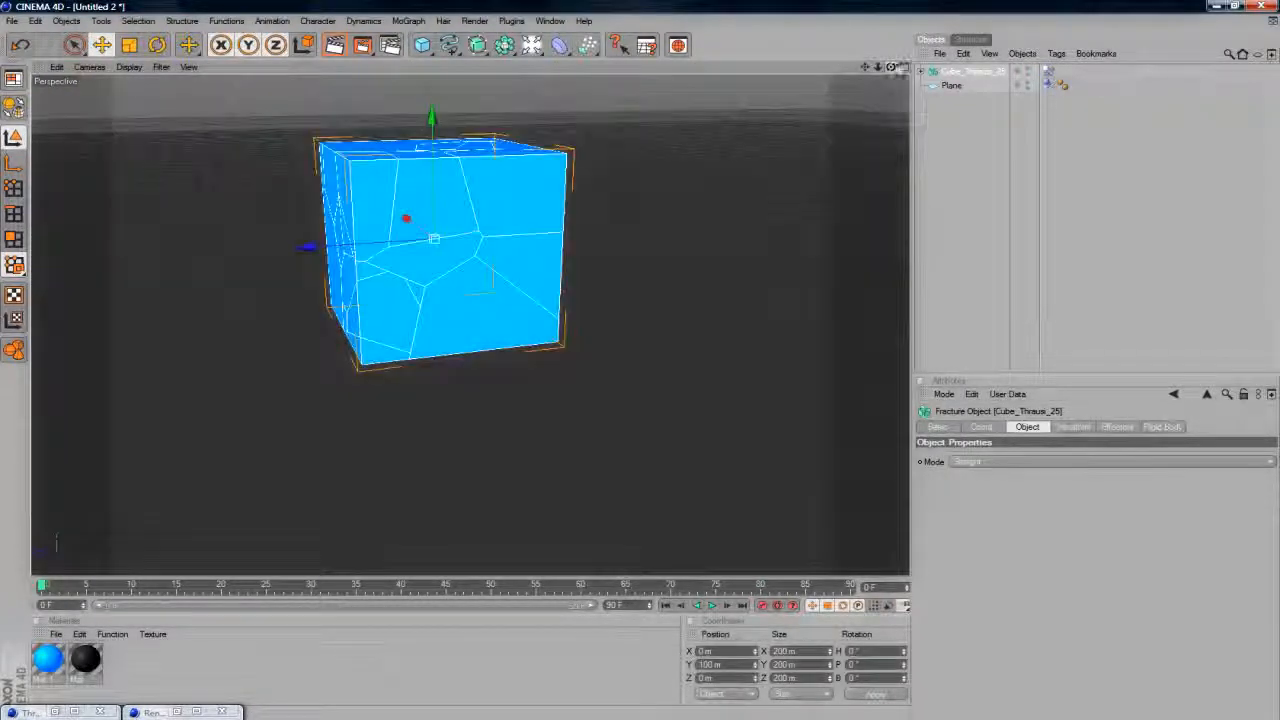
{"action": "left_click", "coordinate": [712, 605]}
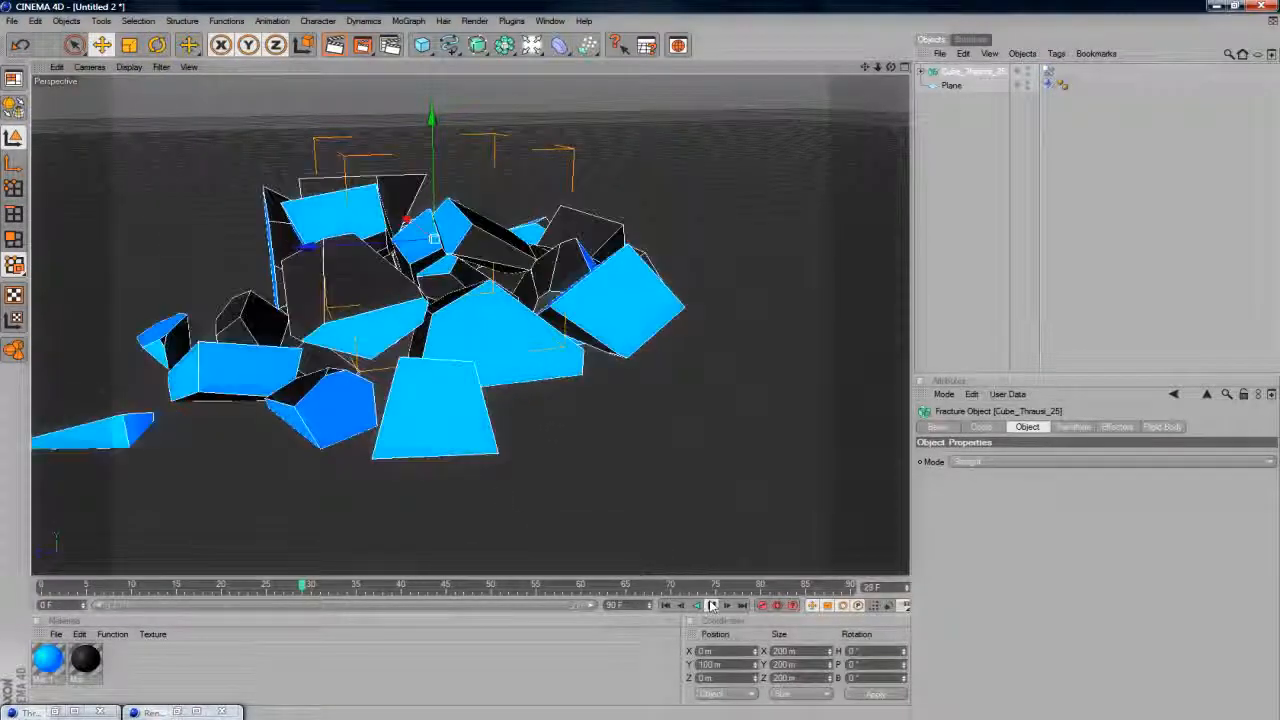
{"action": "left_click", "coordinate": [712, 605]}
{"action": "left_click_drag", "start_coordinate": [403, 587], "coordinate": [2, 552]}
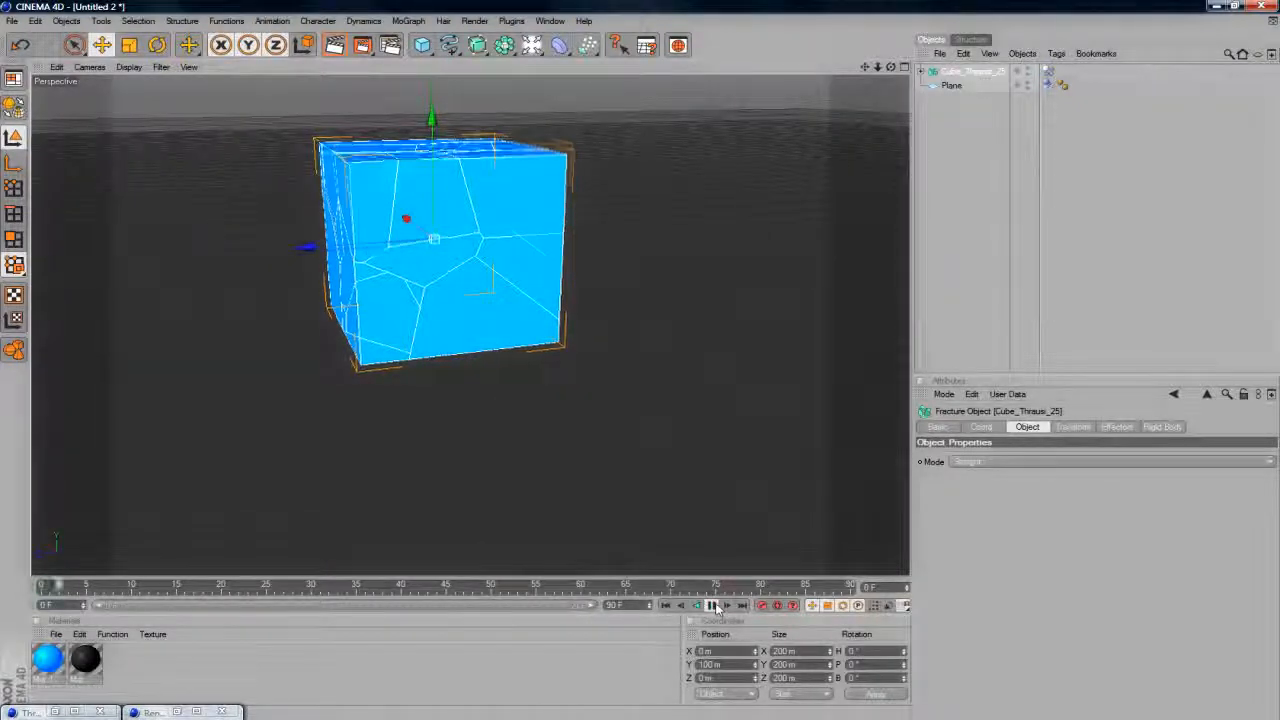
{"action": "left_click", "coordinate": [712, 605]}
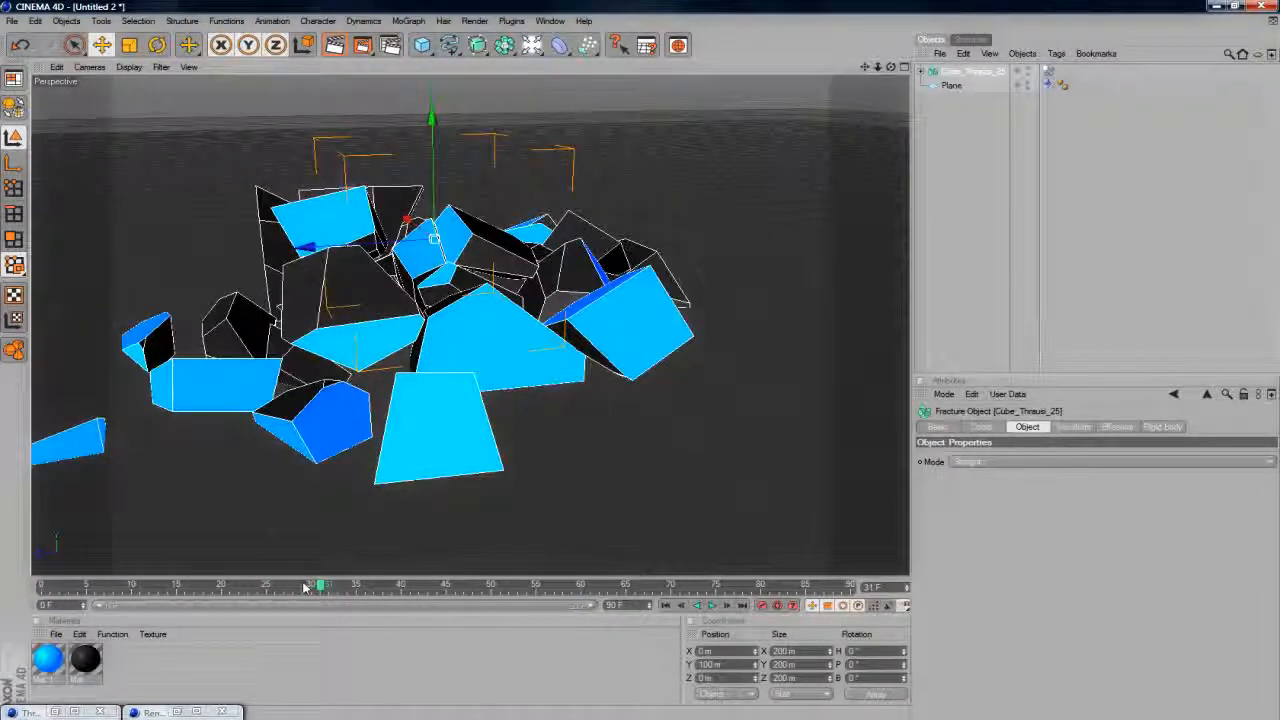
{"action": "left_click_drag", "start_coordinate": [322, 587], "coordinate": [5, 585]}
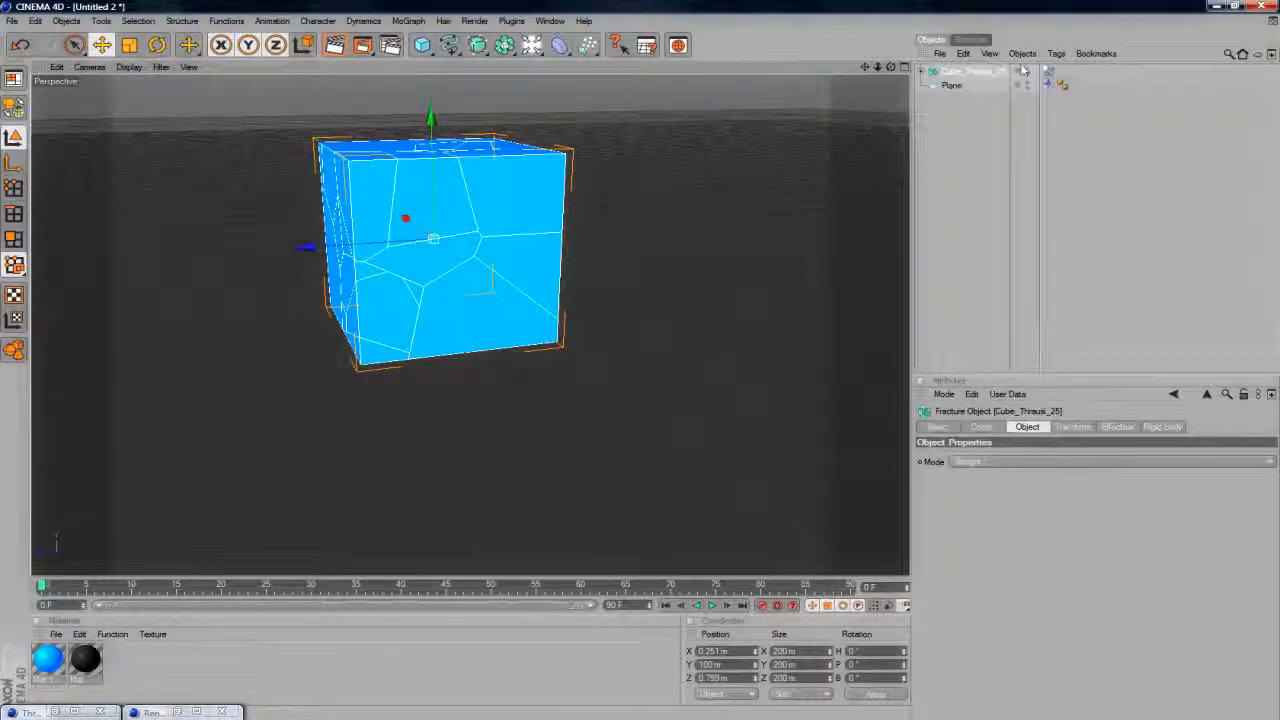
Step: Break the large piece at the lower front face (Pieces 13) further with Thrausi, then play the simulation and return to frame 0
{"action": "left_click", "coordinate": [469, 318]}
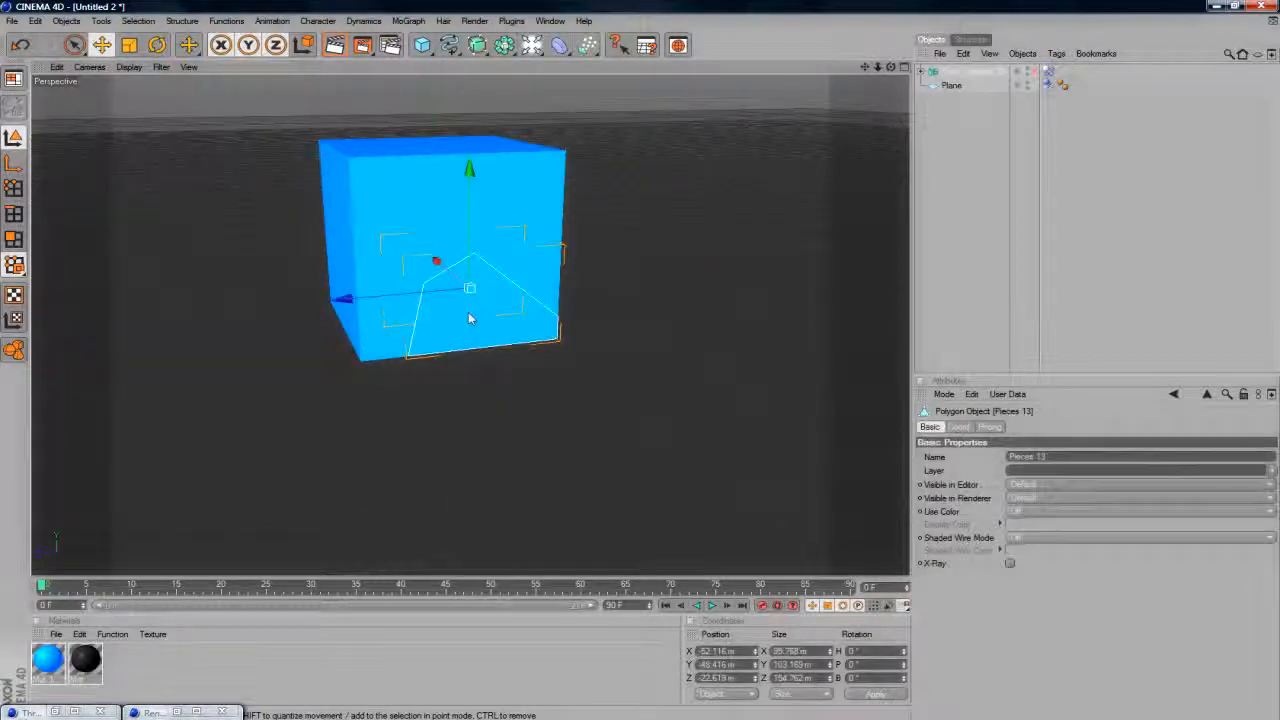
{"action": "left_click", "coordinate": [511, 21]}
{"action": "mouse_move", "coordinate": [530, 74]}
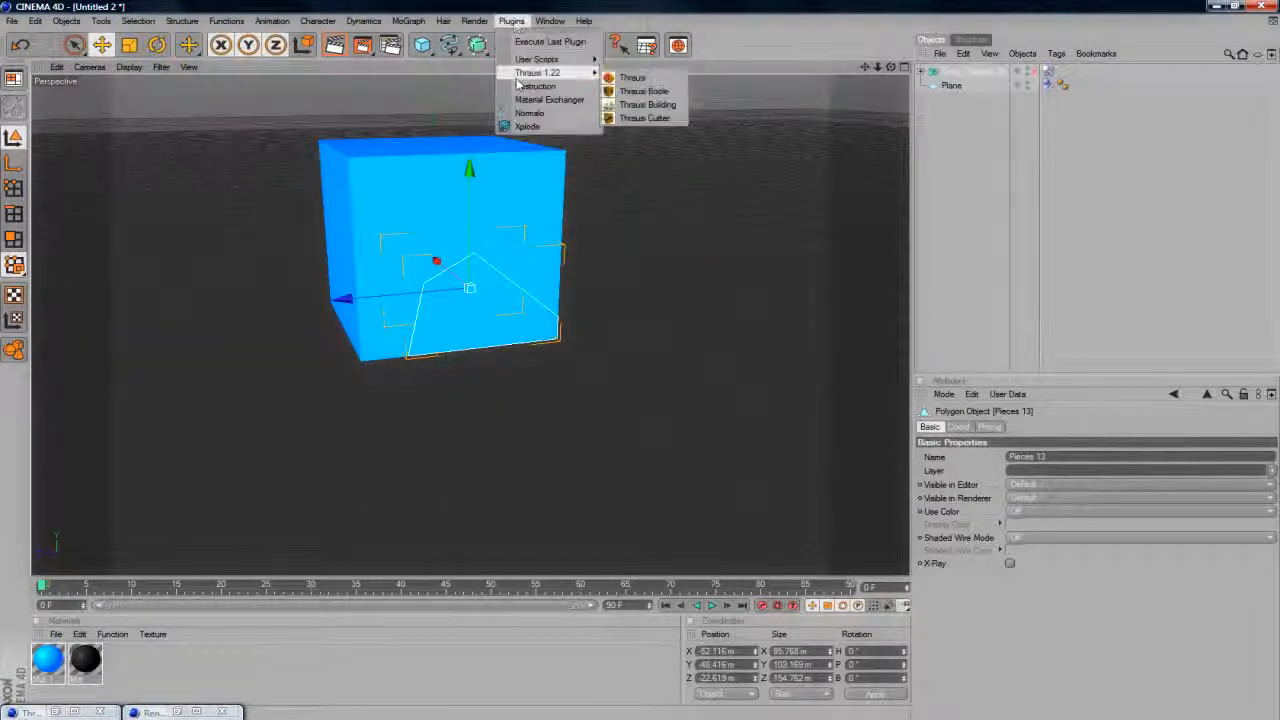
{"action": "left_click", "coordinate": [630, 78]}
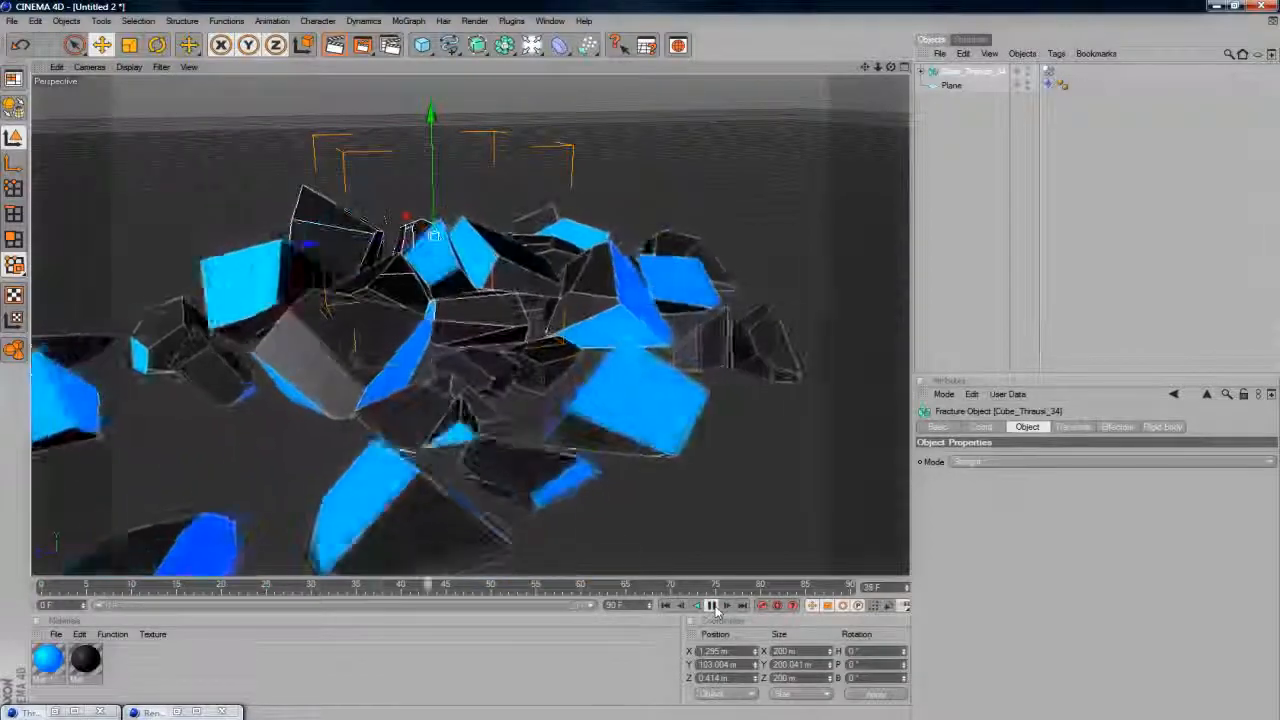
{"action": "left_click", "coordinate": [711, 605]}
{"action": "left_click", "coordinate": [666, 605]}
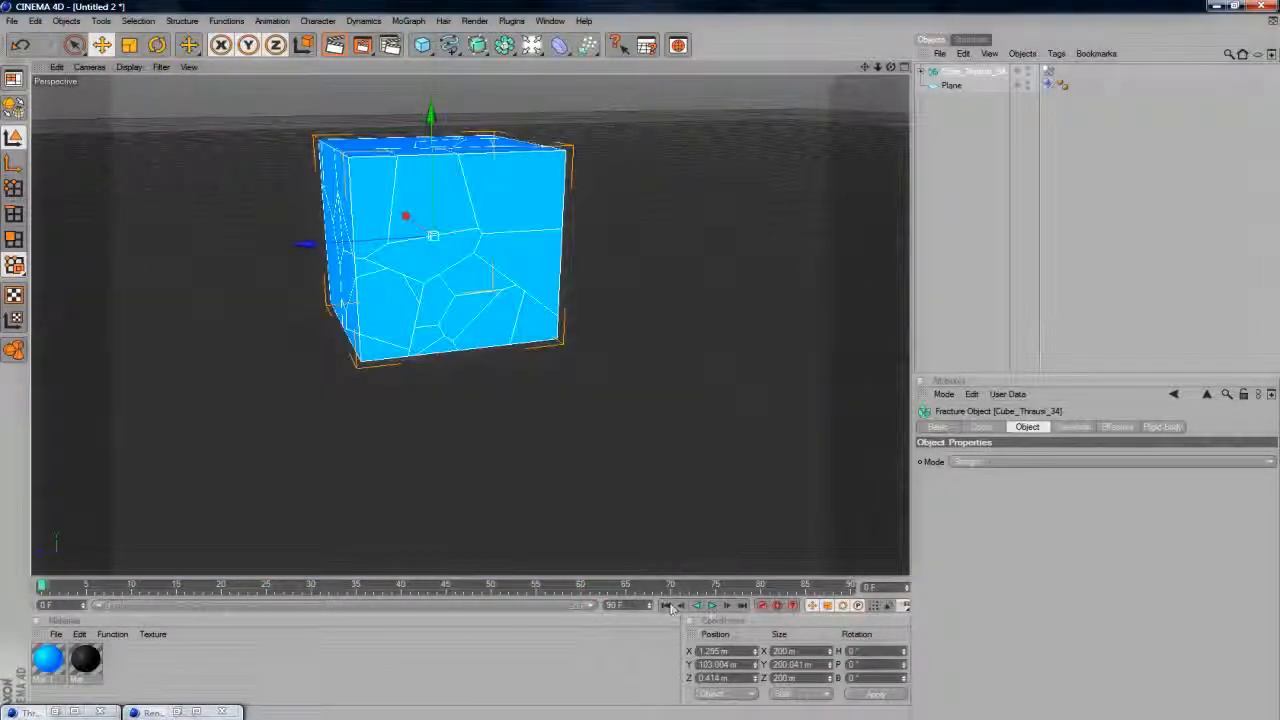